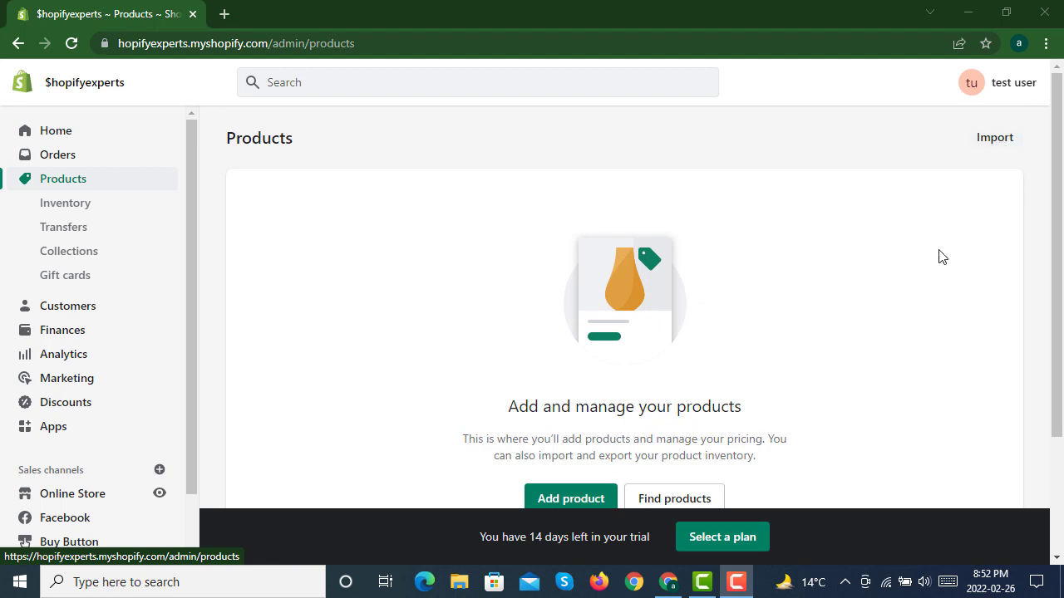
Step: Download the sample product CSV template through the product import's help link and open the downloaded file in Excel
left_click(994, 138)
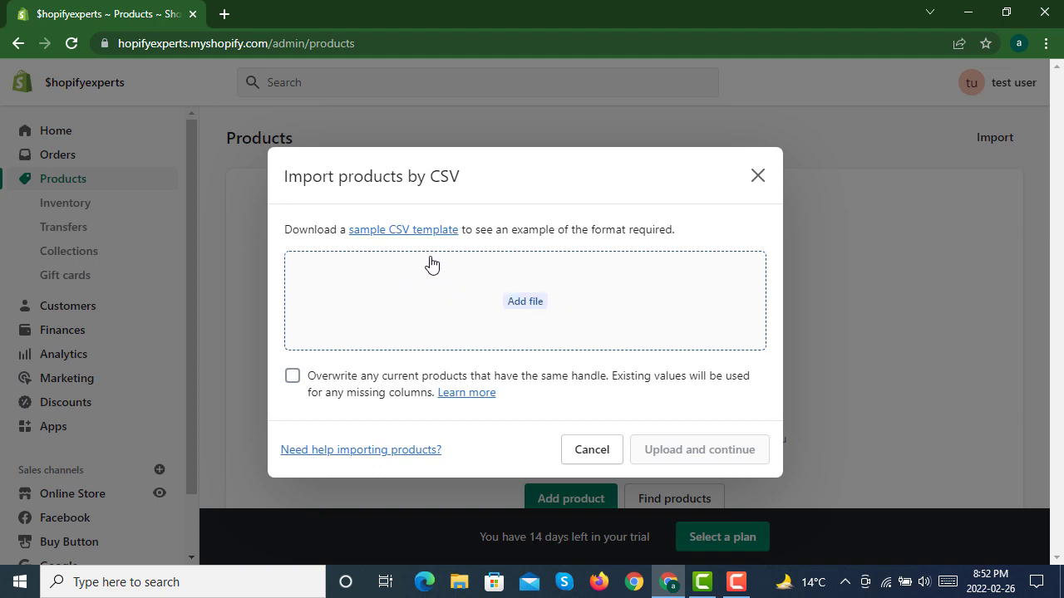
left_click(390, 230)
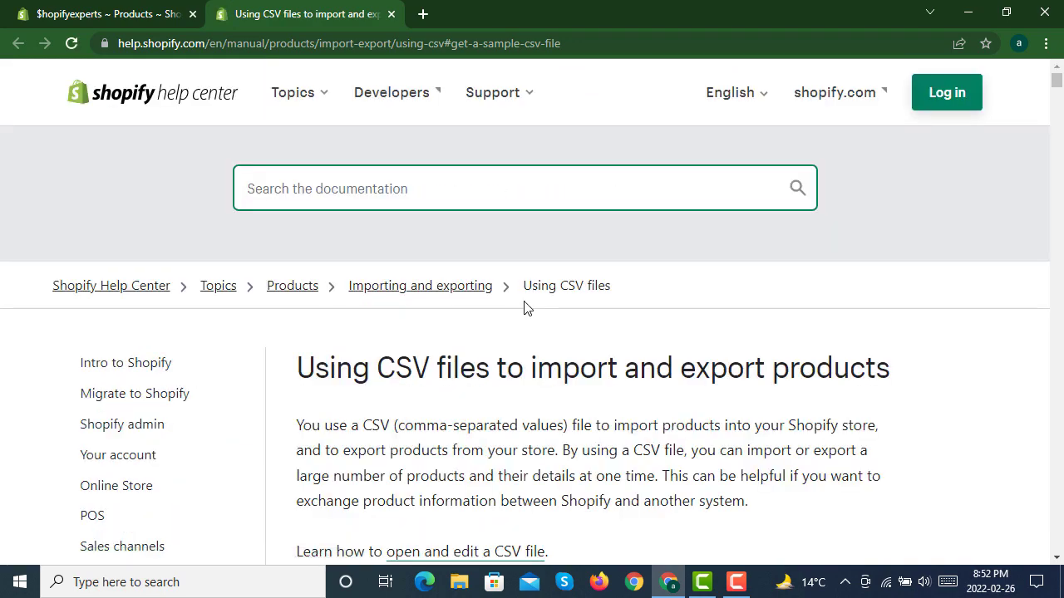
scroll(525, 306, "down", 5)
scroll(527, 329, "down", 6)
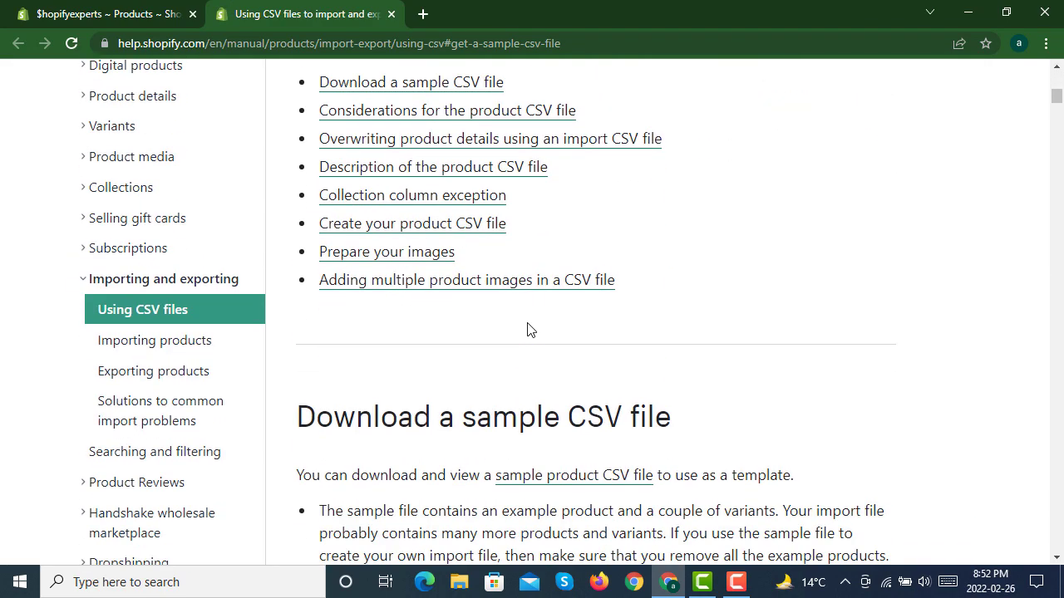
scroll(527, 329, "down", 10)
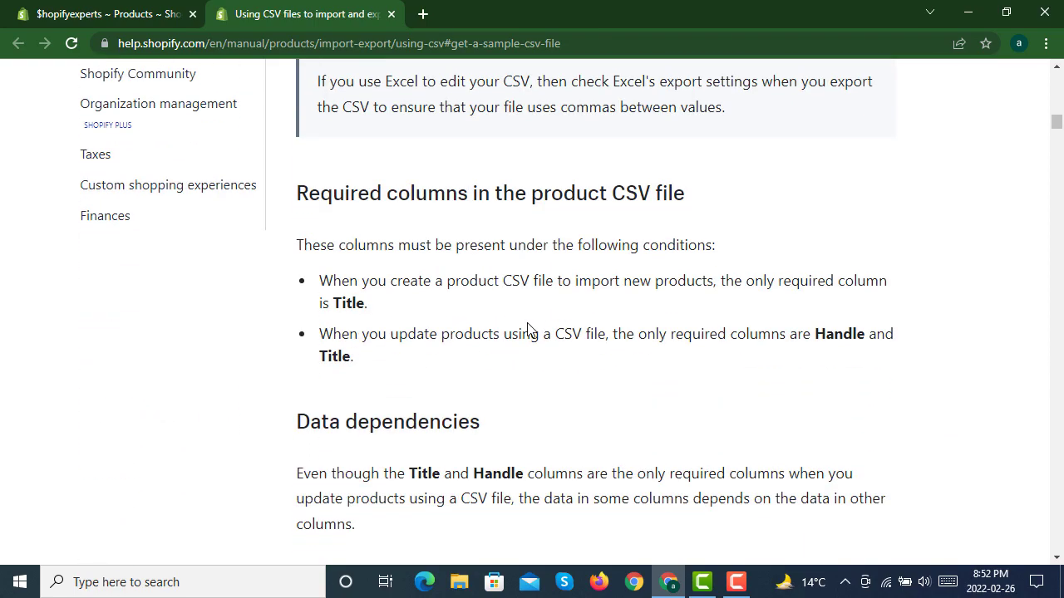
scroll(527, 329, "up", 20)
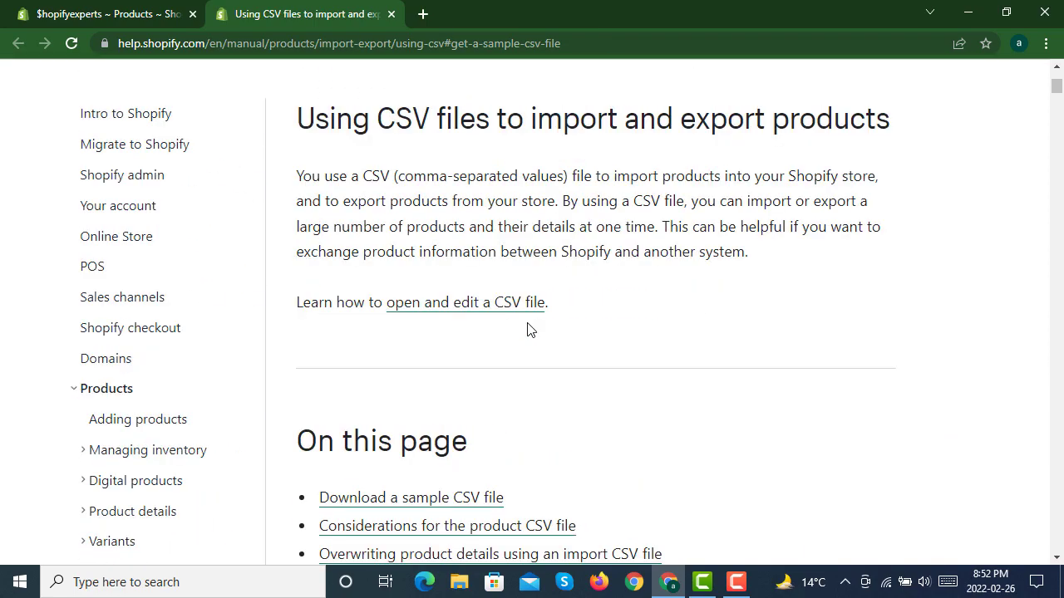
scroll(544, 329, "down", 2)
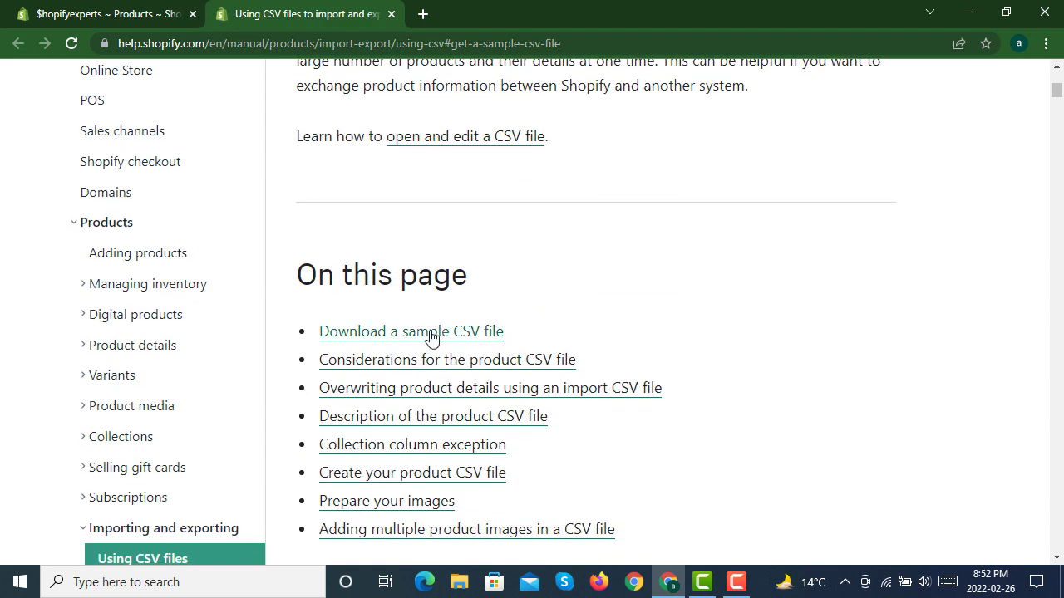
left_click(430, 330)
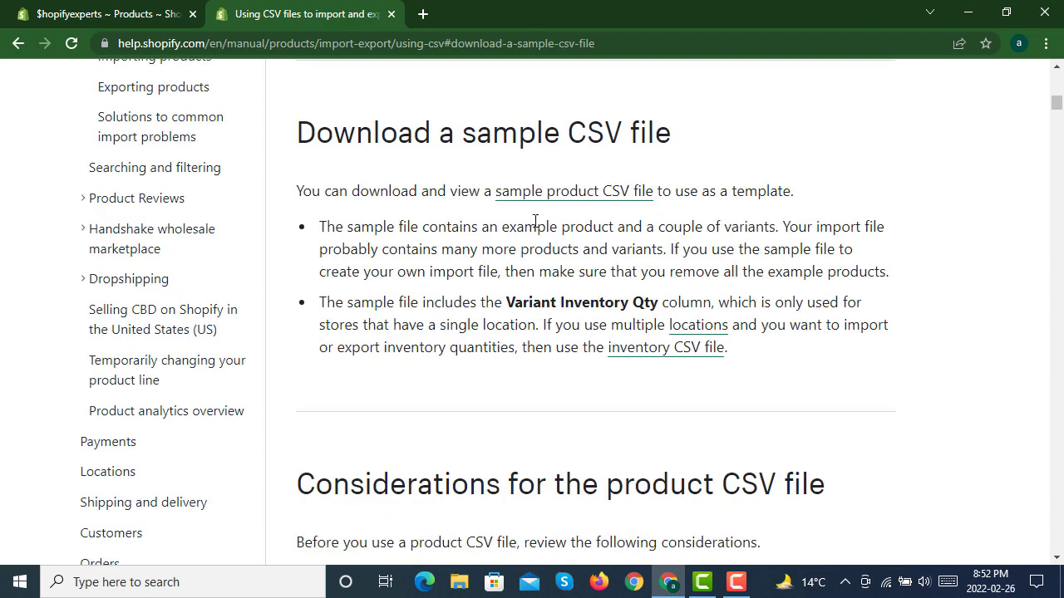
left_click(561, 192)
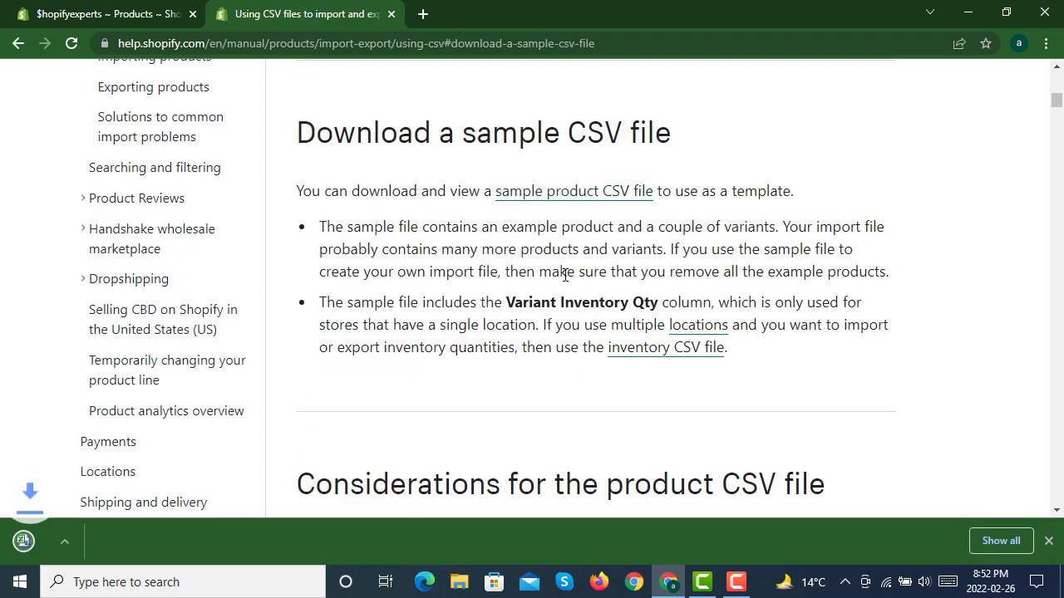
left_click(88, 542)
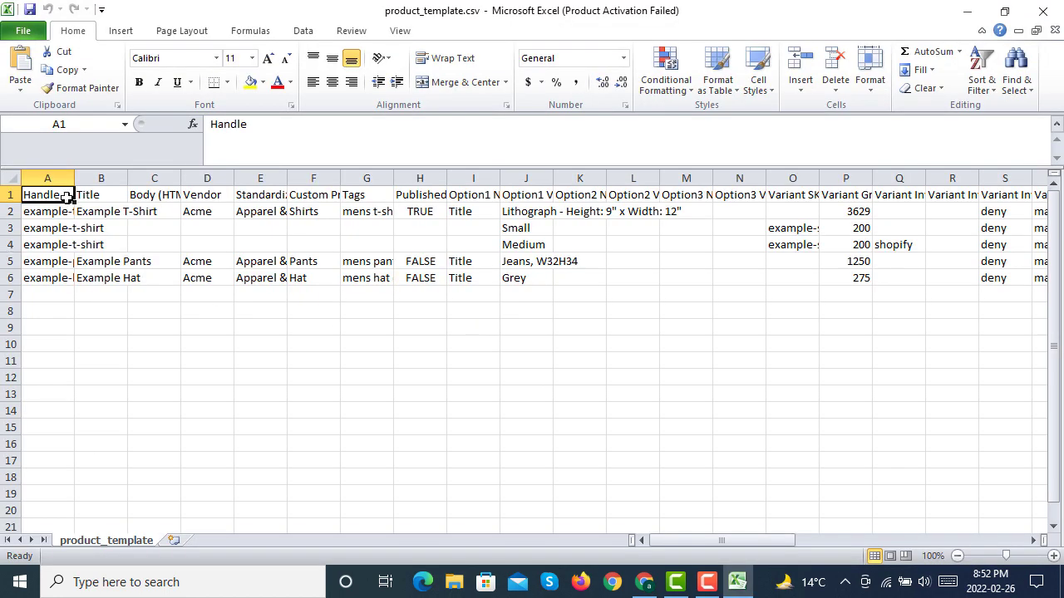
Step: Widen columns A to E, from Handle to Standardized Product Type, to show their headers, dismissing the Office activation wizard
left_click_drag(76, 176, 240, 180)
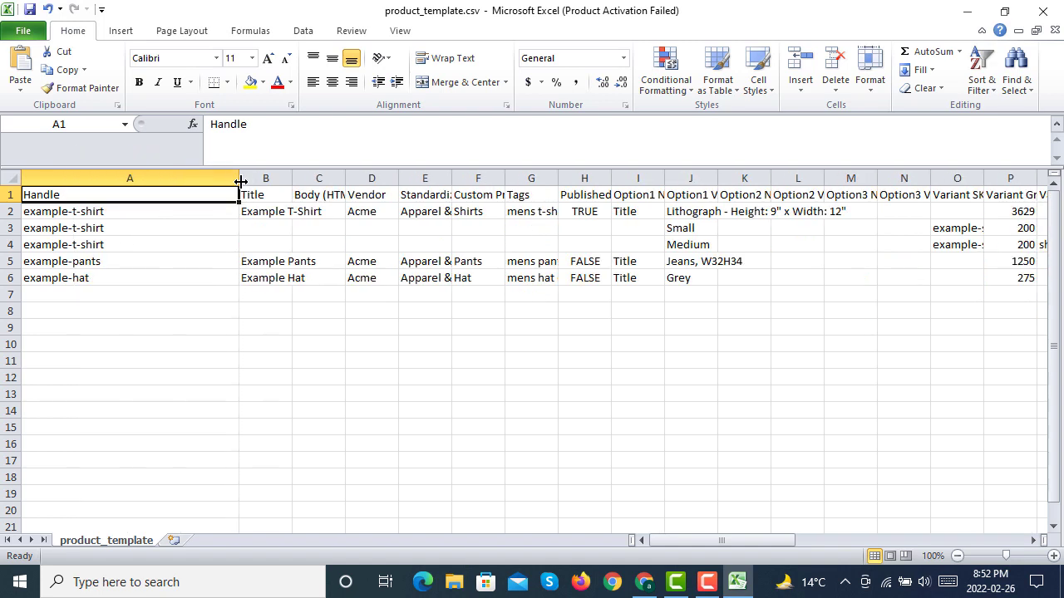
left_click(145, 210)
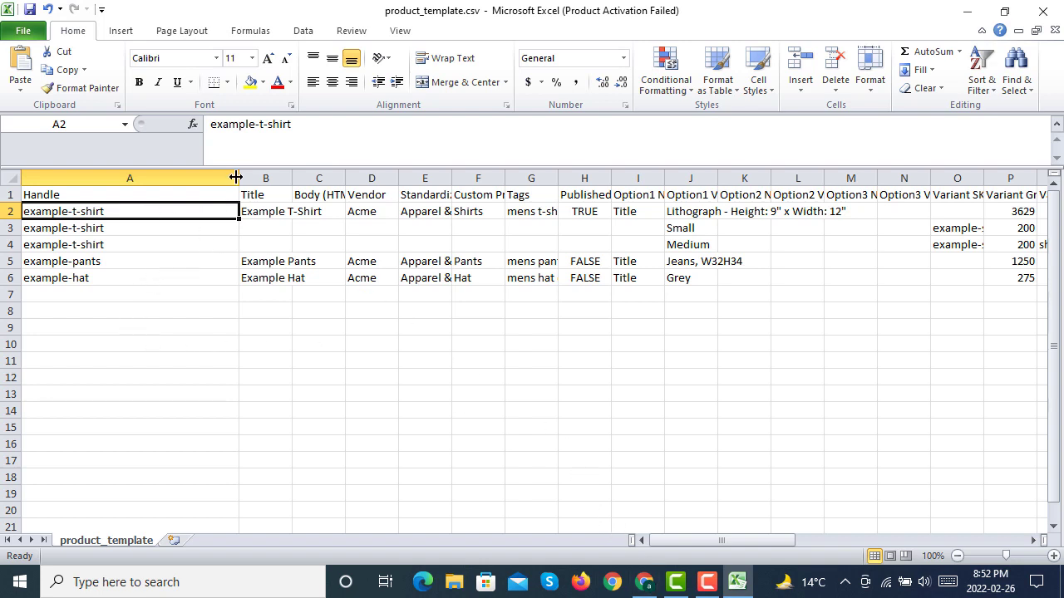
left_click_drag(236, 177, 161, 176)
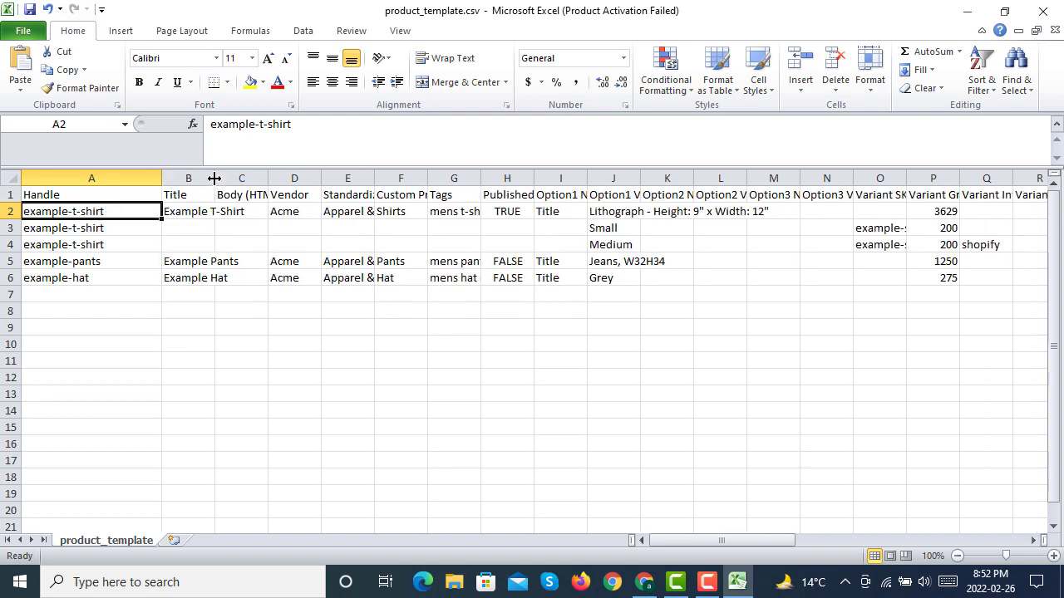
left_click_drag(214, 178, 643, 177)
left_click(245, 211)
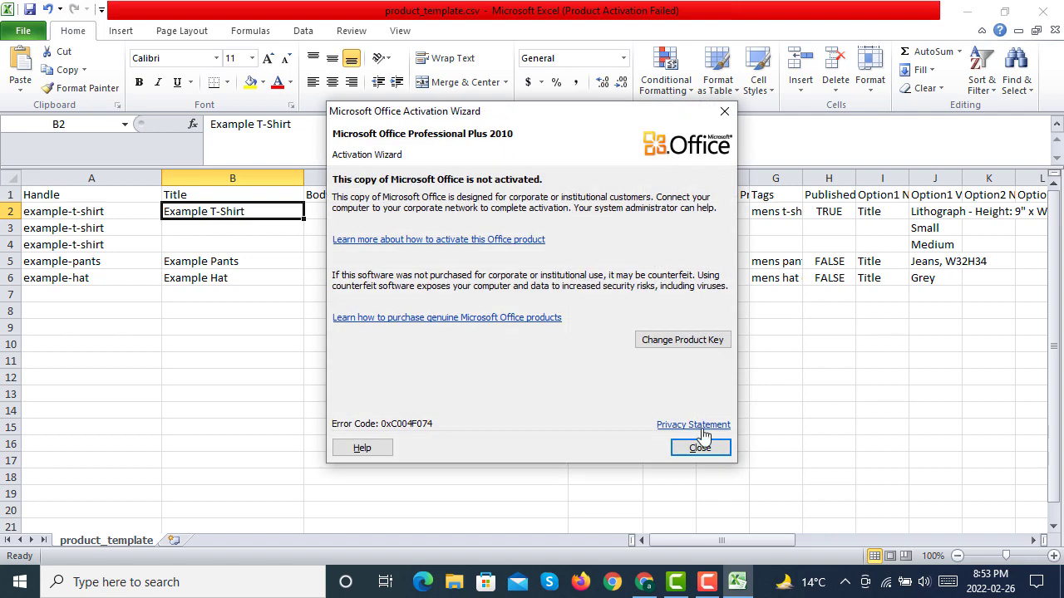
left_click(702, 445)
left_click_drag(694, 180, 799, 176)
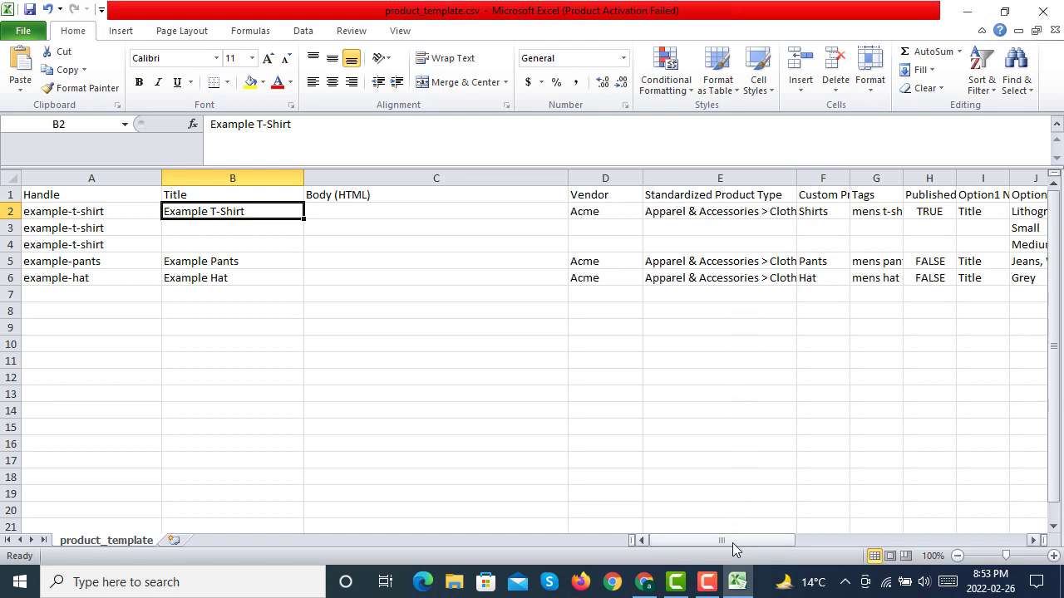
Step: Widen columns F to L, from Custom Product Type to Option2 Value, so that their headers are readable
left_click_drag(733, 542, 768, 548)
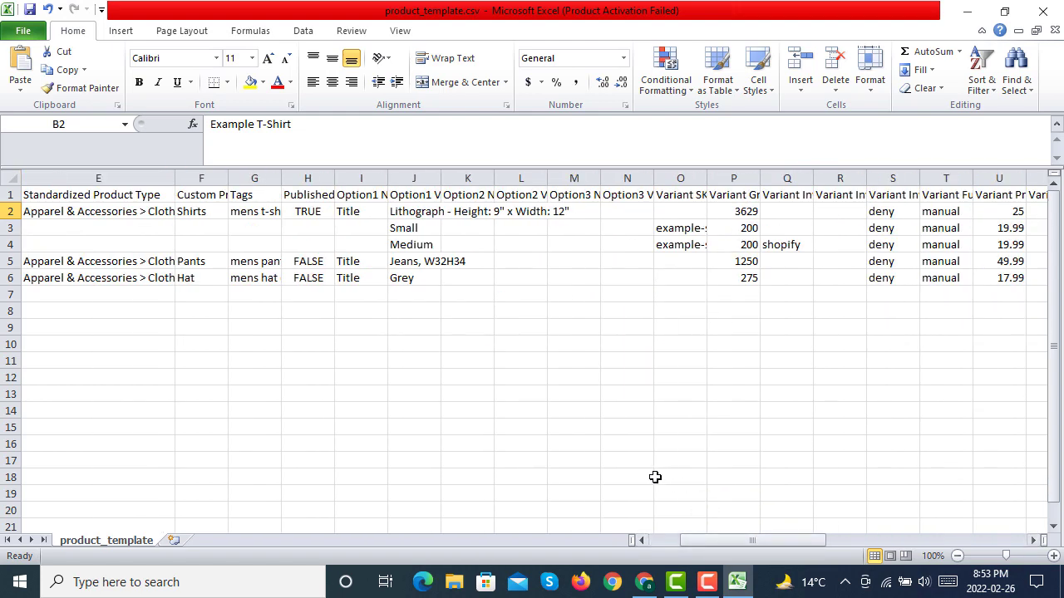
left_click_drag(230, 181, 615, 178)
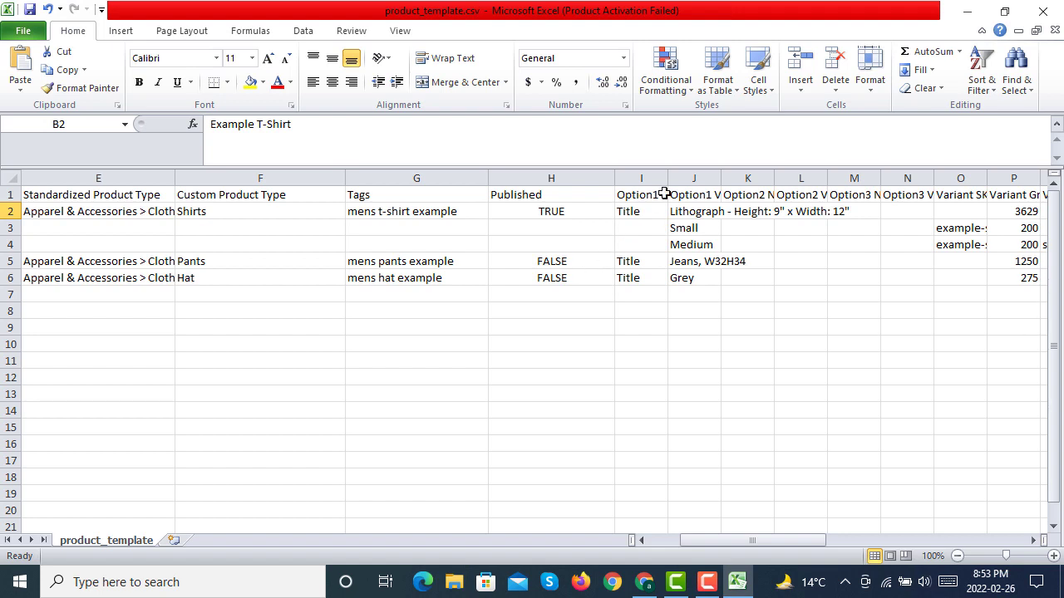
left_click_drag(666, 193, 832, 171)
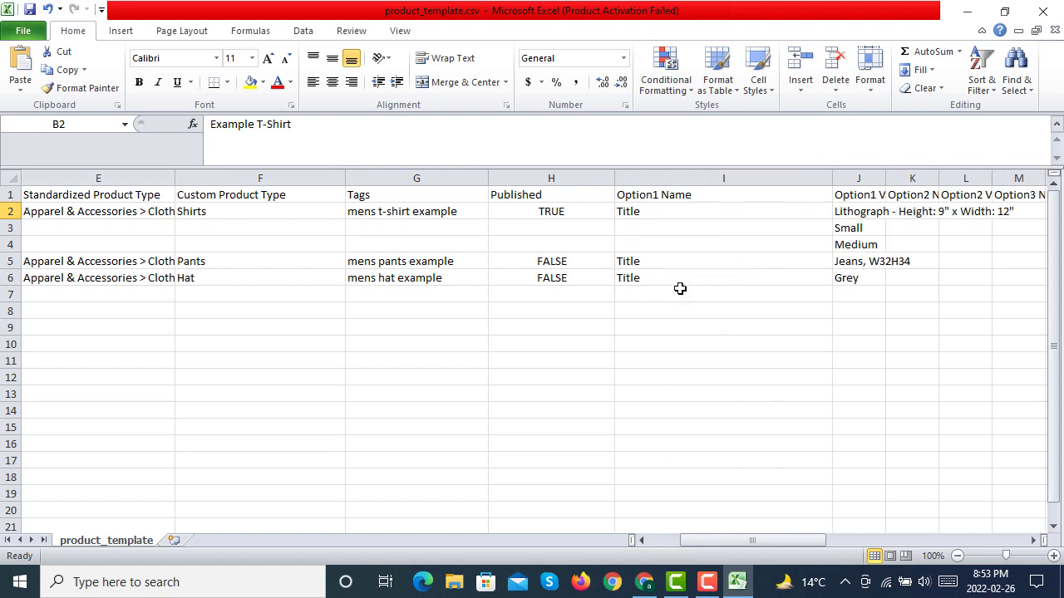
left_click_drag(772, 540, 796, 538)
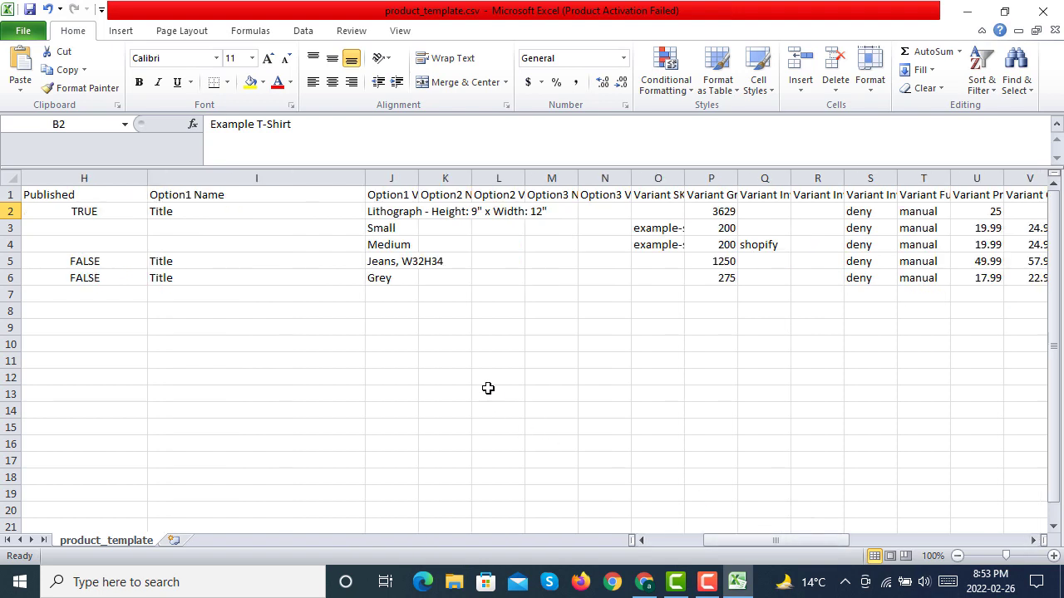
left_click_drag(418, 178, 888, 179)
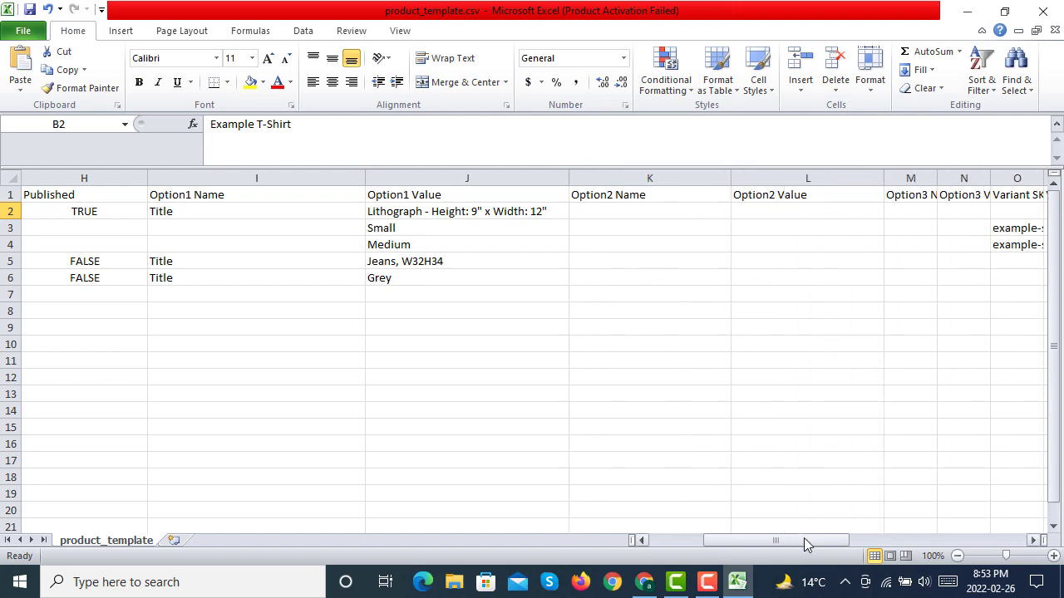
Step: Widen the variant columns O to Q, from Variant SKU to Variant Inventory Tracker, and columns S to V
left_click_drag(803, 540, 837, 542)
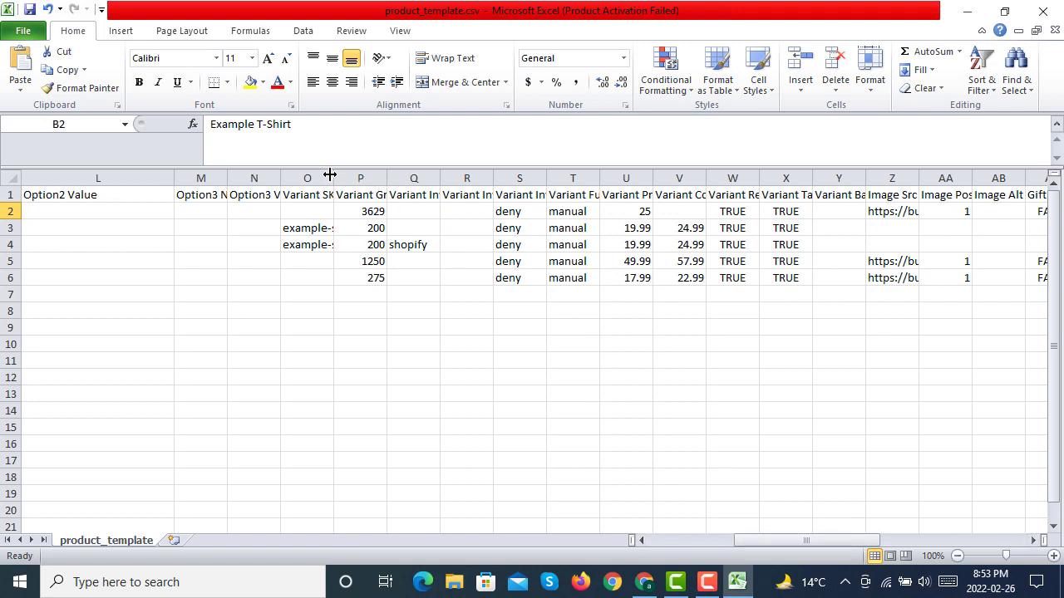
left_click_drag(330, 175, 772, 175)
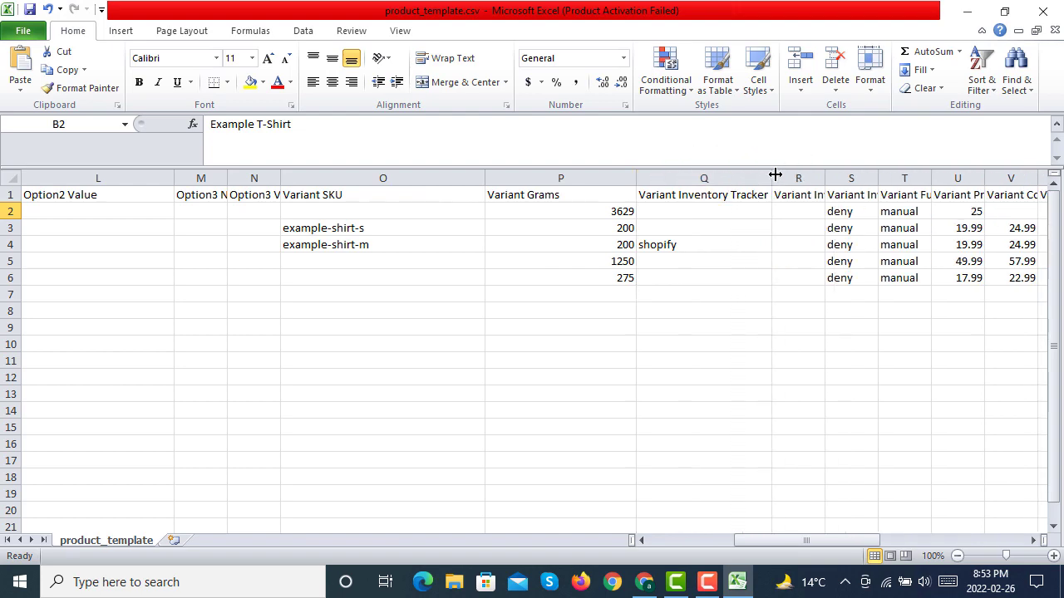
left_click_drag(803, 541, 857, 541)
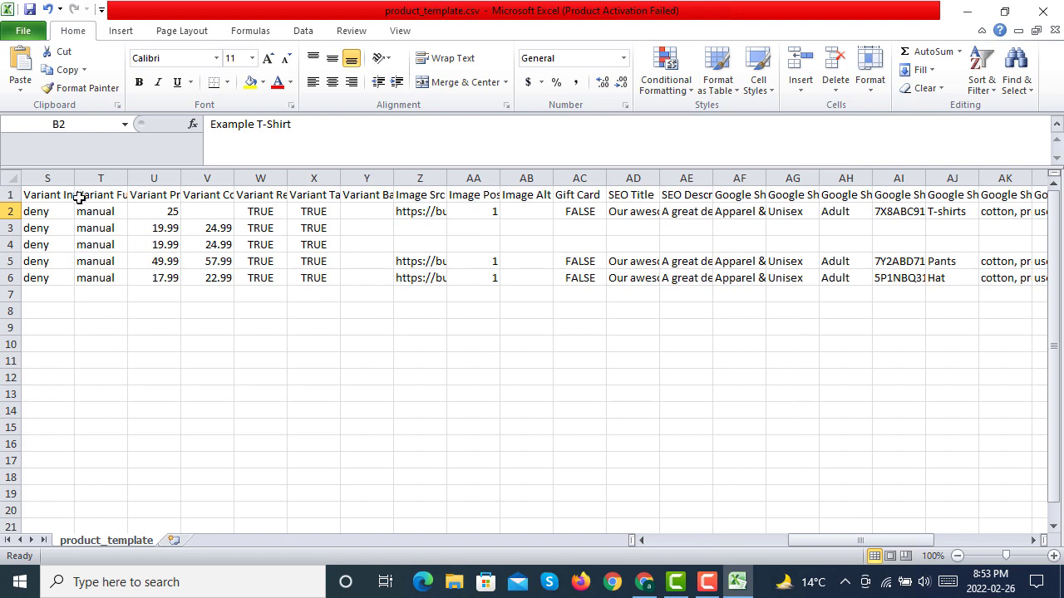
left_click_drag(73, 177, 751, 179)
Step: Widen columns W to Z, from Variant Requires Shipping to Image Src, and columns AB to AF, starting at Image Alt Text
left_click_drag(827, 541, 864, 541)
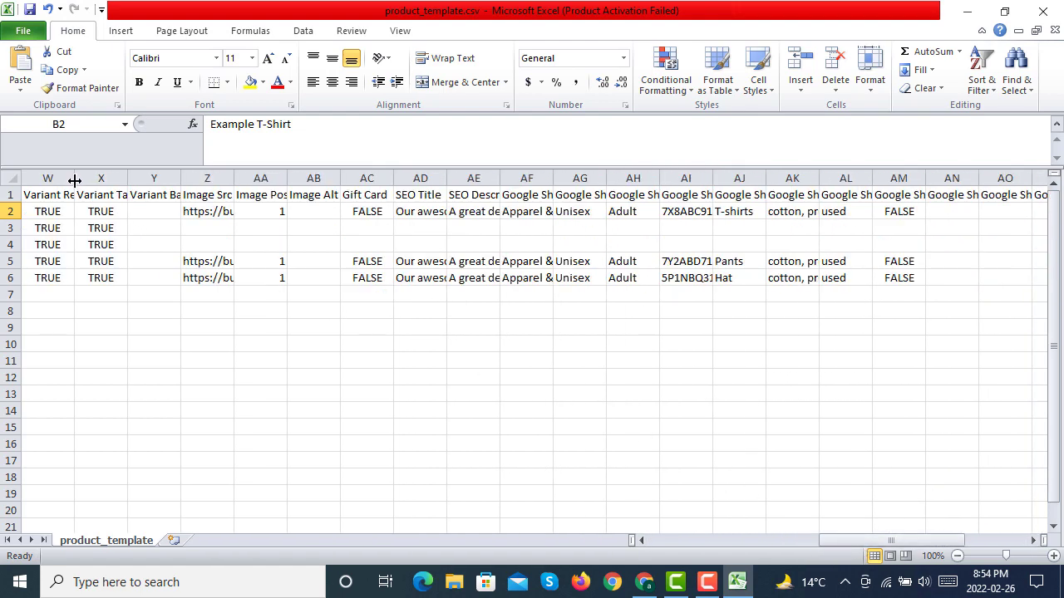
left_click_drag(74, 181, 703, 183)
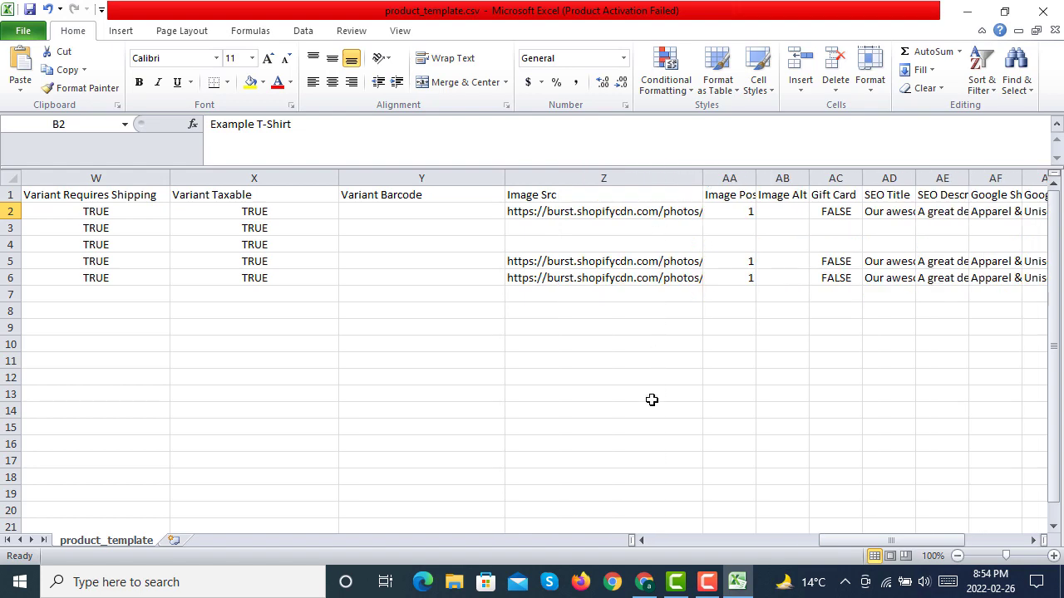
left_click_drag(855, 540, 896, 538)
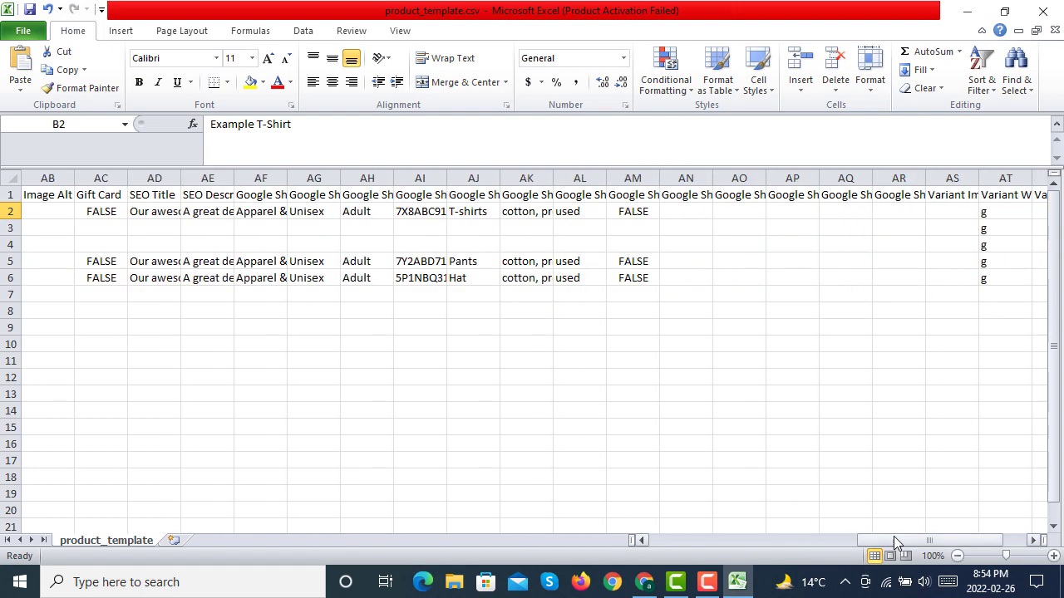
left_click_drag(74, 178, 869, 178)
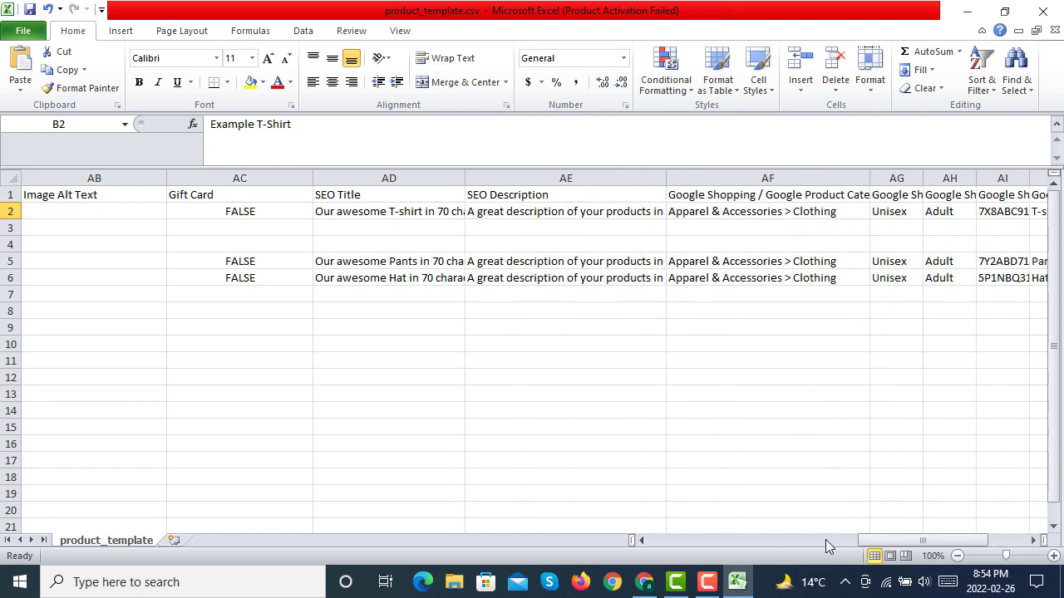
Step: Widen the Google Shopping columns AF to AM, from Google Product Category through the Custom Product column
left_click_drag(887, 544, 918, 544)
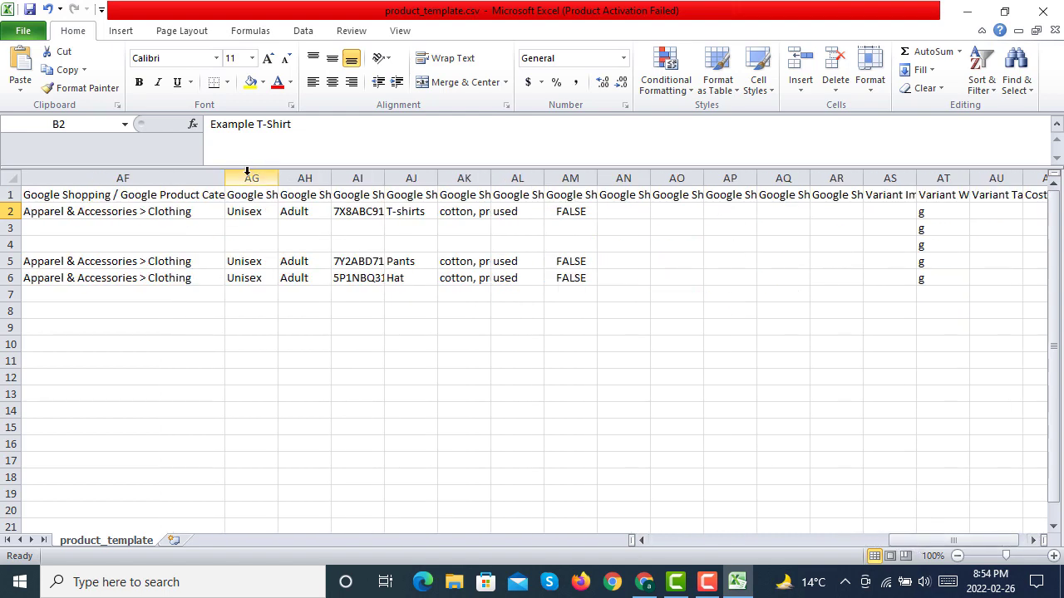
left_click_drag(222, 178, 858, 178)
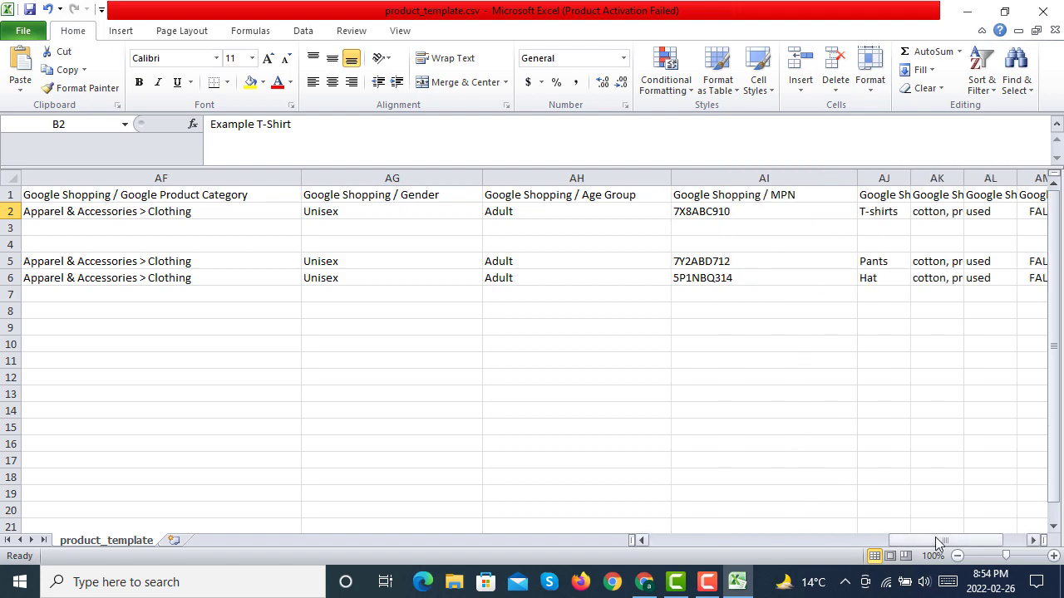
left_click_drag(945, 540, 967, 540)
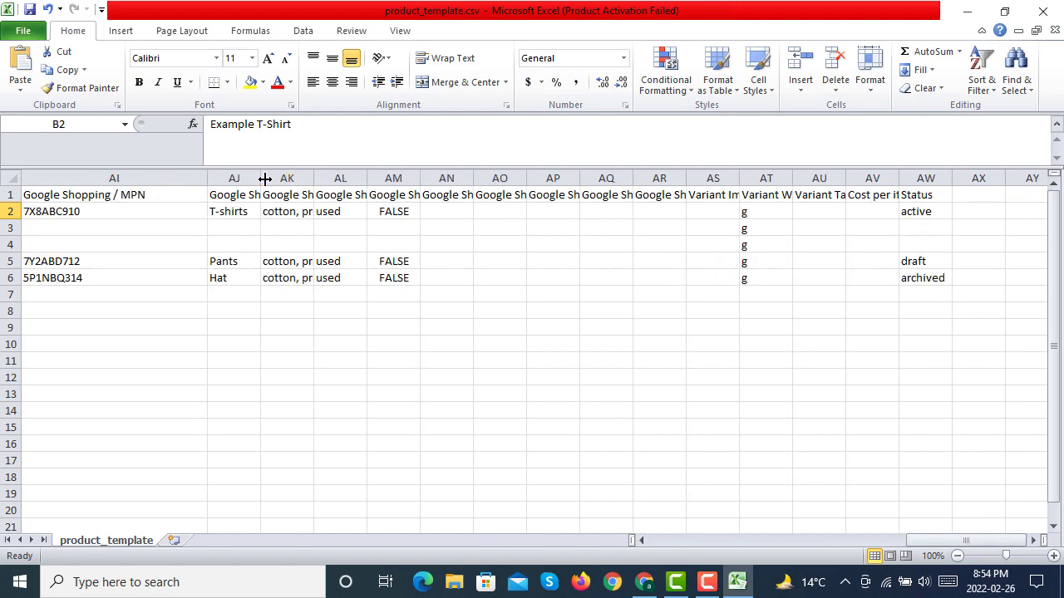
left_click_drag(261, 178, 874, 184)
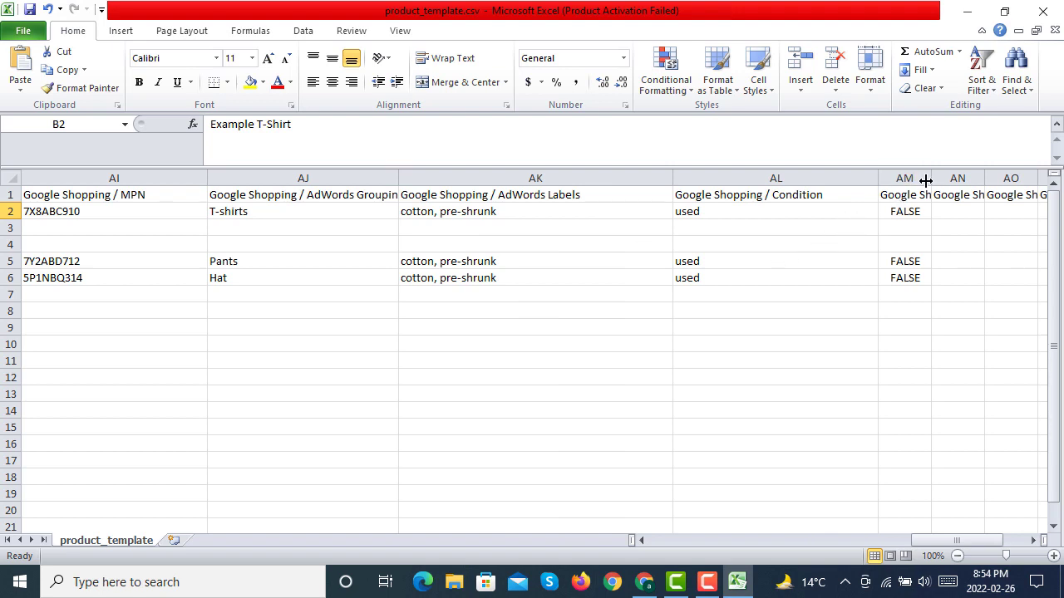
left_click_drag(925, 177, 1047, 177)
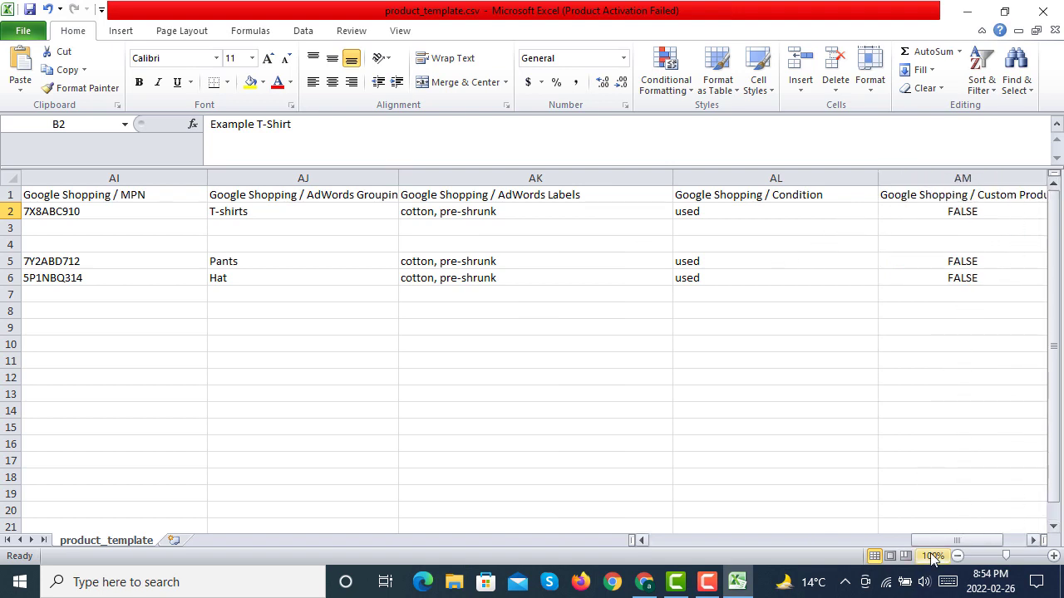
Step: Widen the Google Shopping Custom Label columns AN to AQ so that their headers are readable
left_click_drag(947, 540, 977, 541)
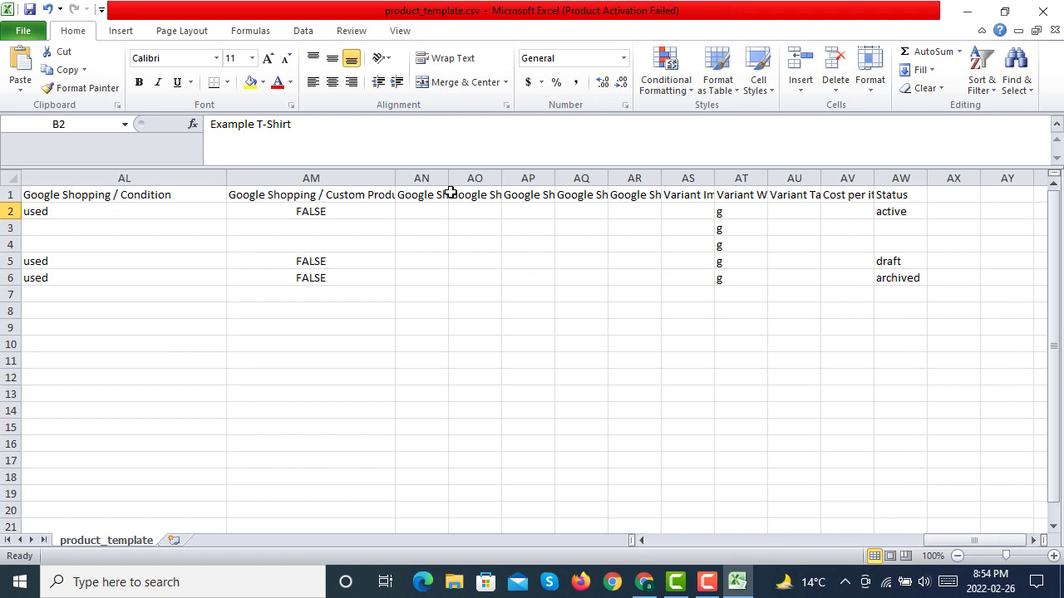
left_click_drag(447, 179, 1051, 181)
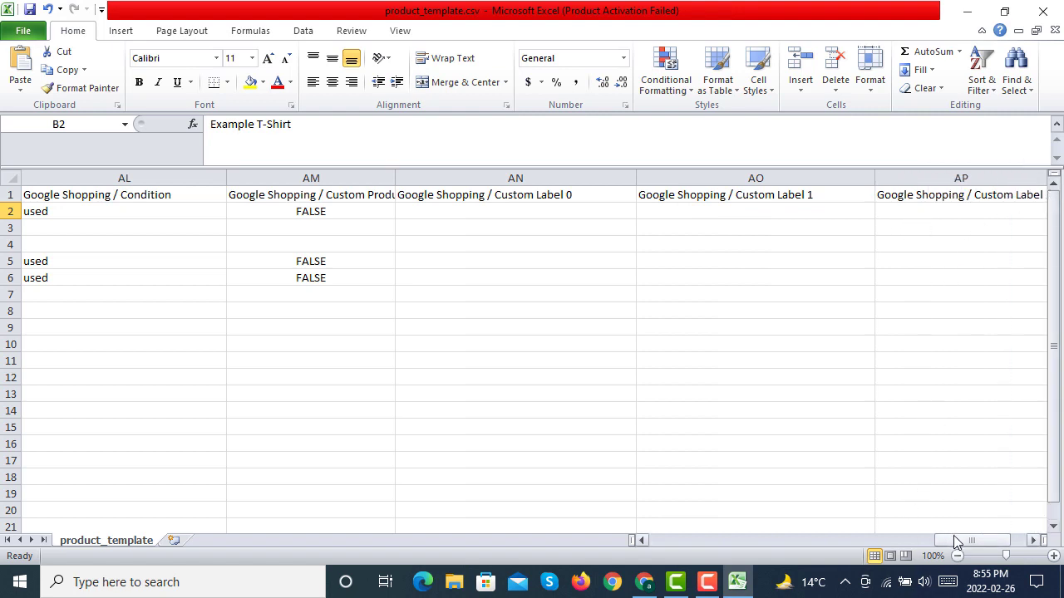
left_click_drag(956, 545, 974, 542)
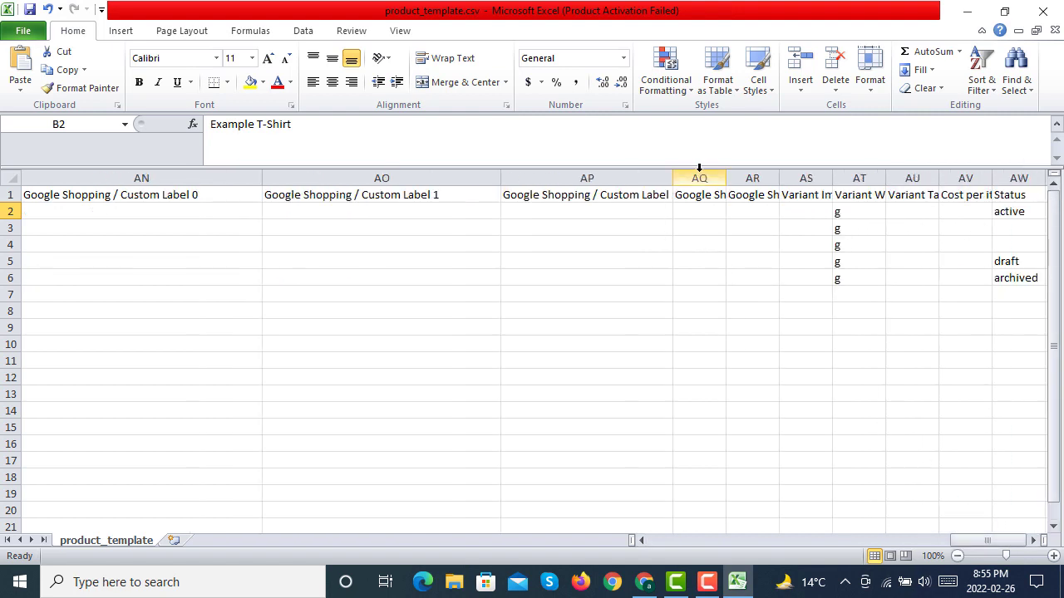
left_click_drag(730, 178, 849, 178)
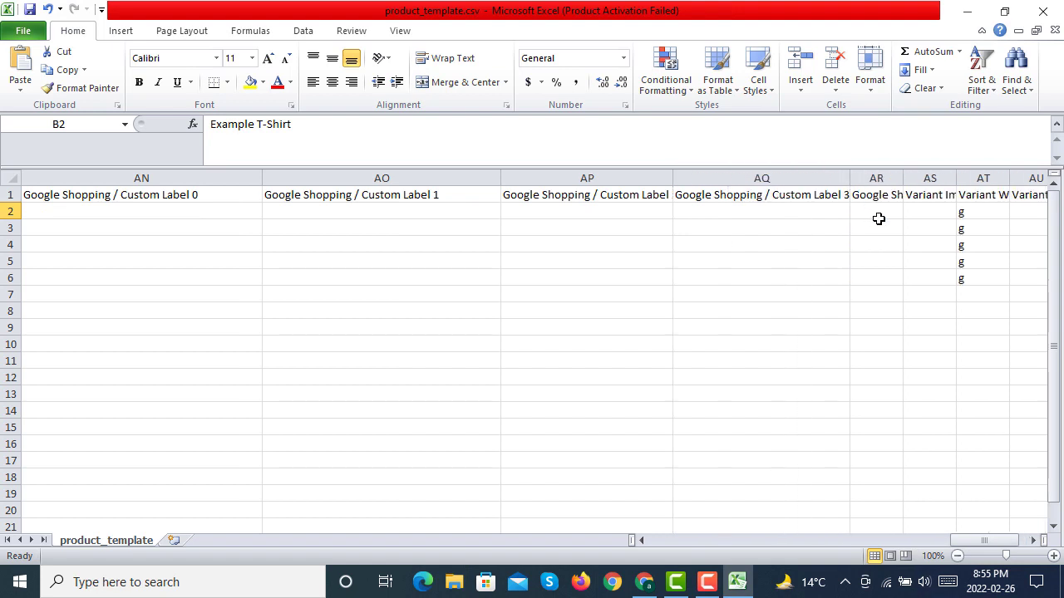
left_click_drag(978, 542, 986, 542)
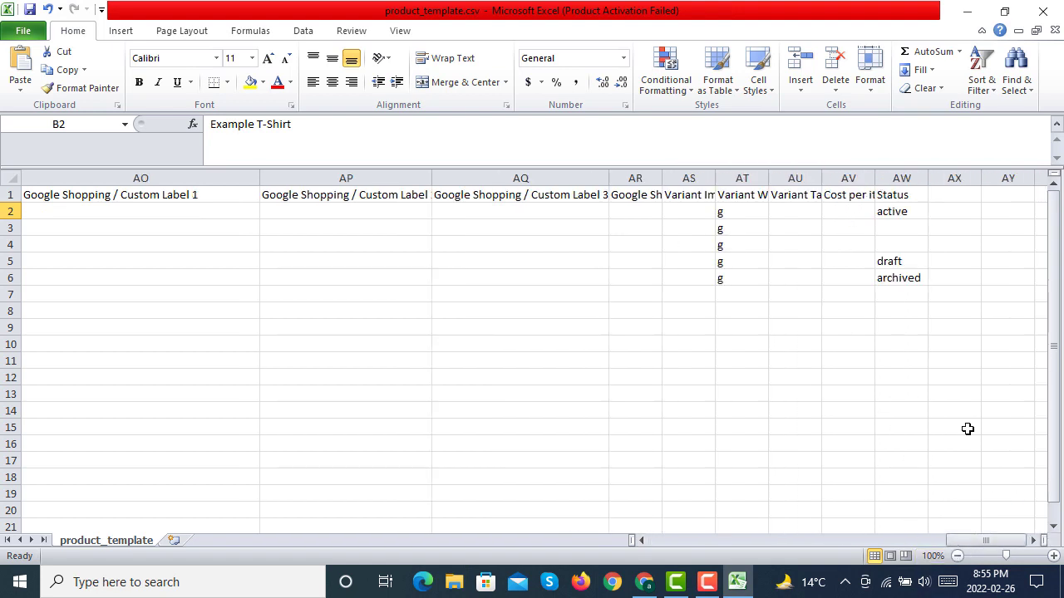
Step: Switch back to the Shopify admin, dismiss the CSV import dialog and start adding a new product
left_click(967, 11)
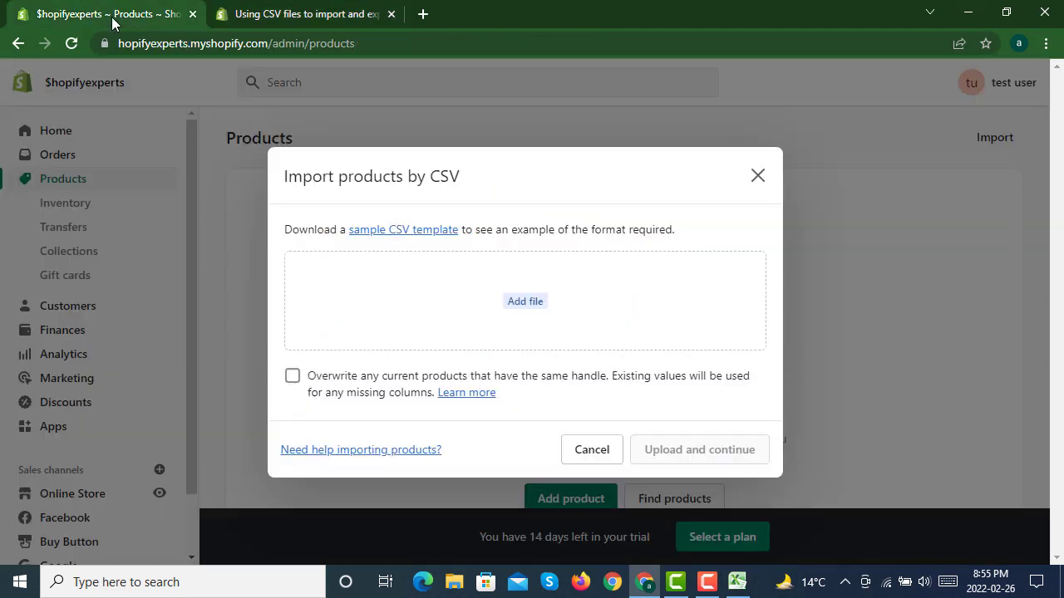
left_click(114, 23)
left_click(754, 178)
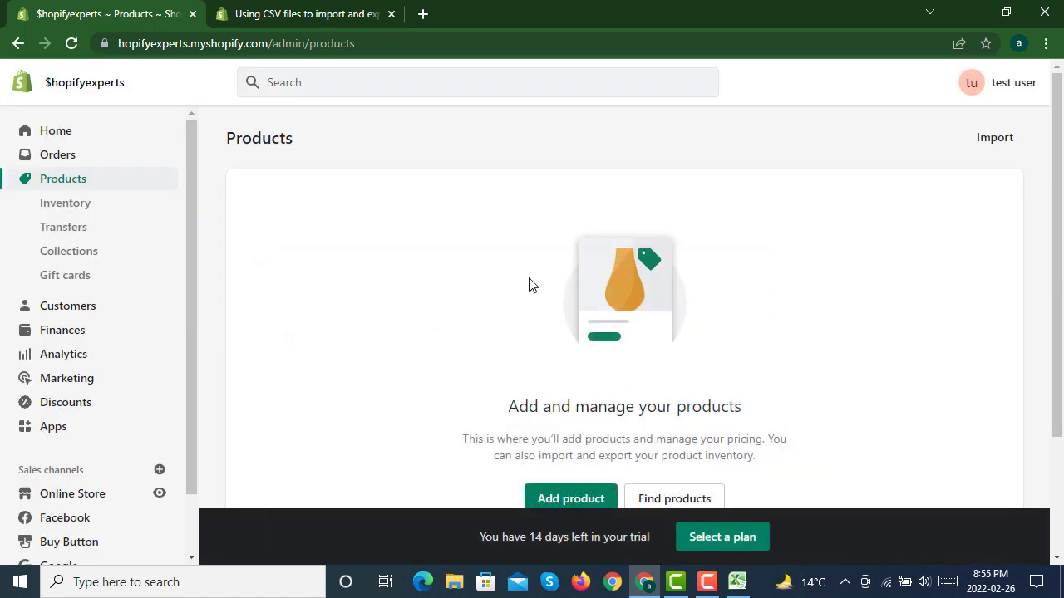
scroll(532, 287, "down", 1)
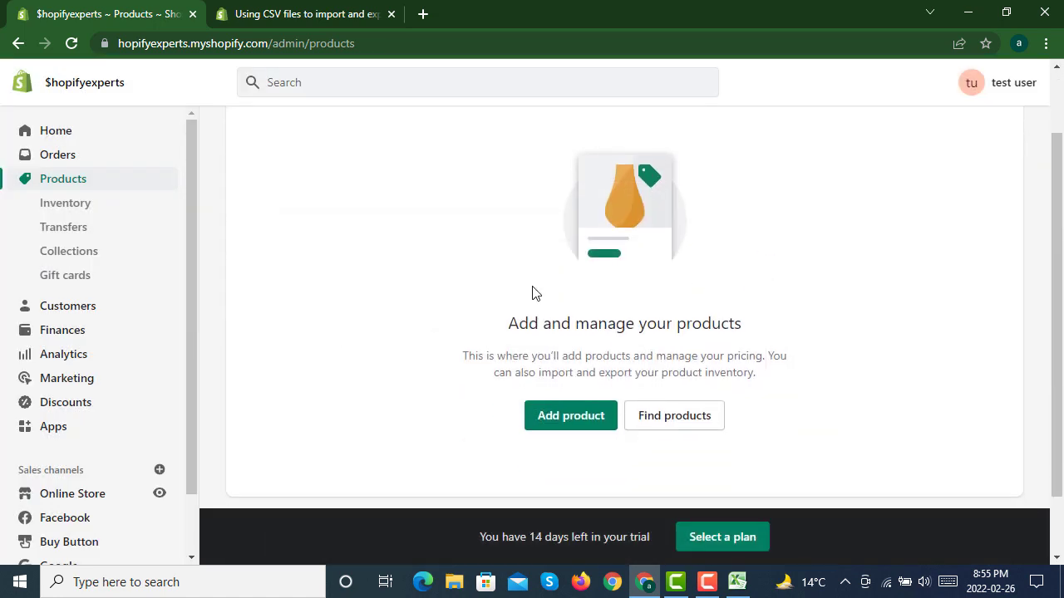
left_click(562, 424)
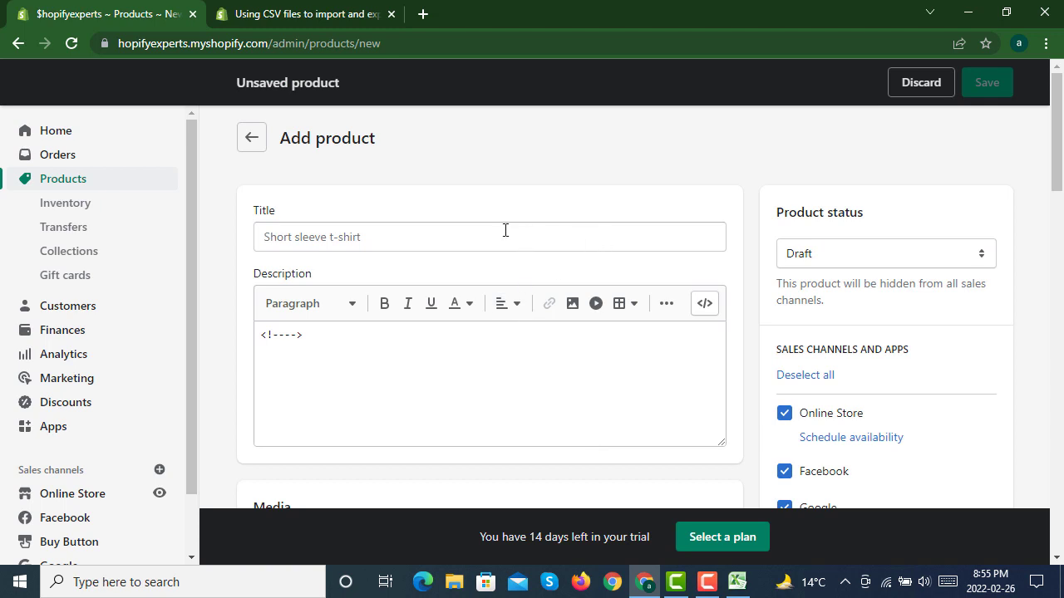
Step: Title the new product "Test Product"
left_click(504, 229)
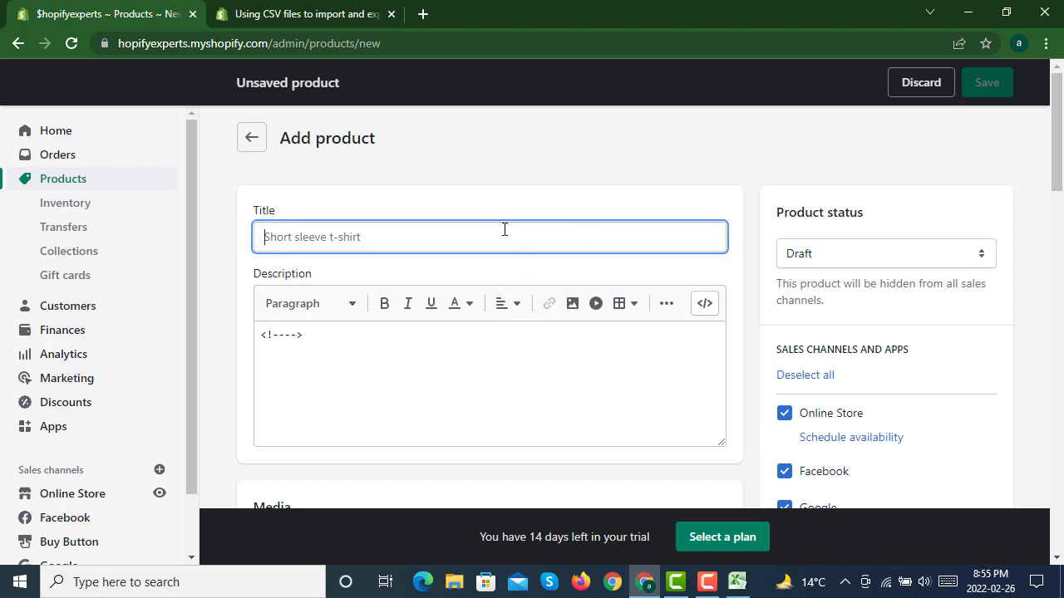
type("Test ")
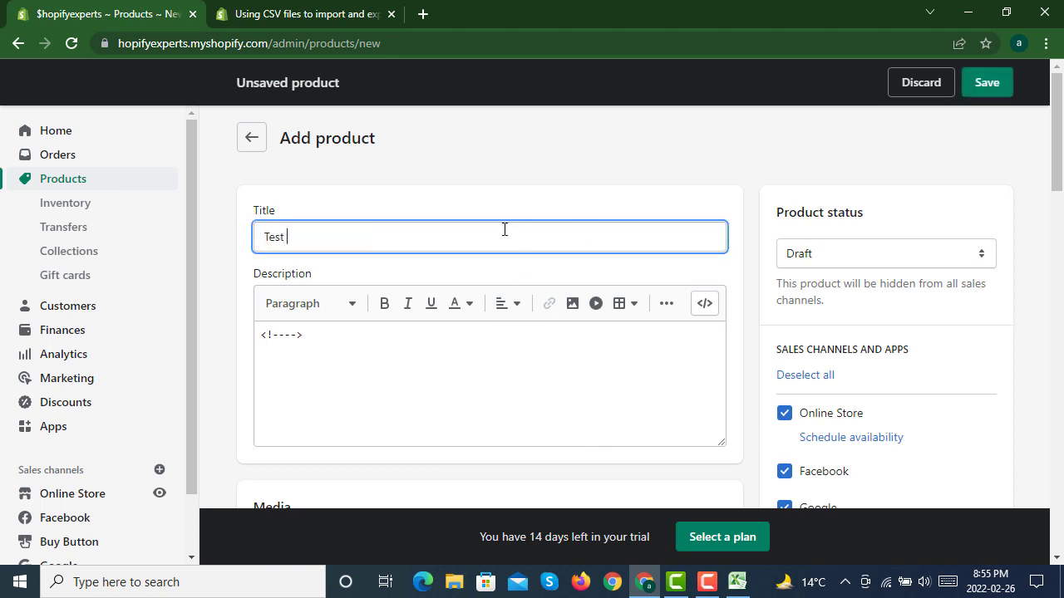
type("Product")
Step: Replace the placeholder comment in the description with the text "Product Description"
left_click(440, 378)
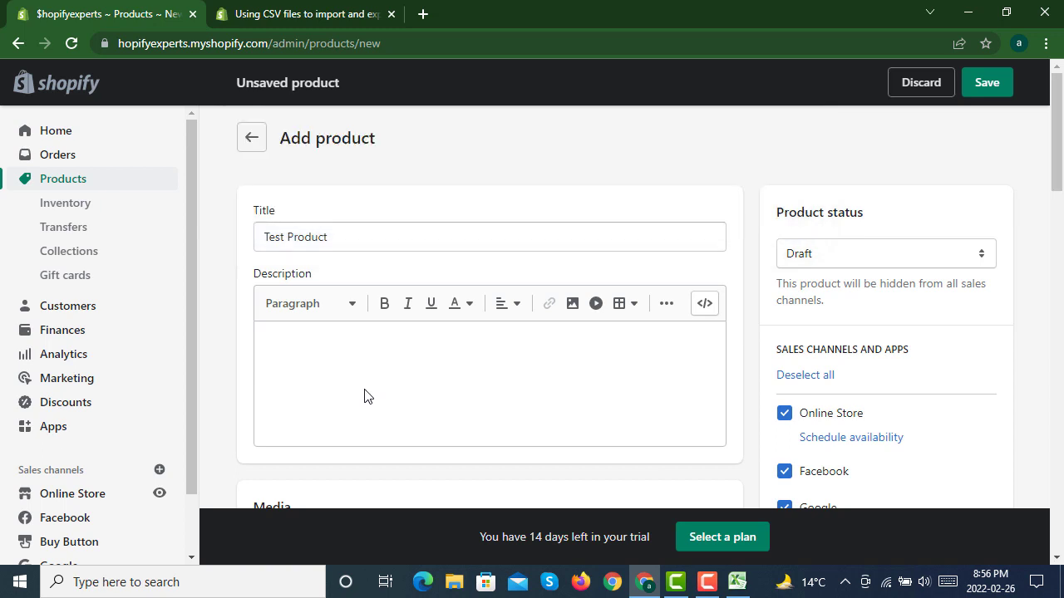
left_click(366, 389)
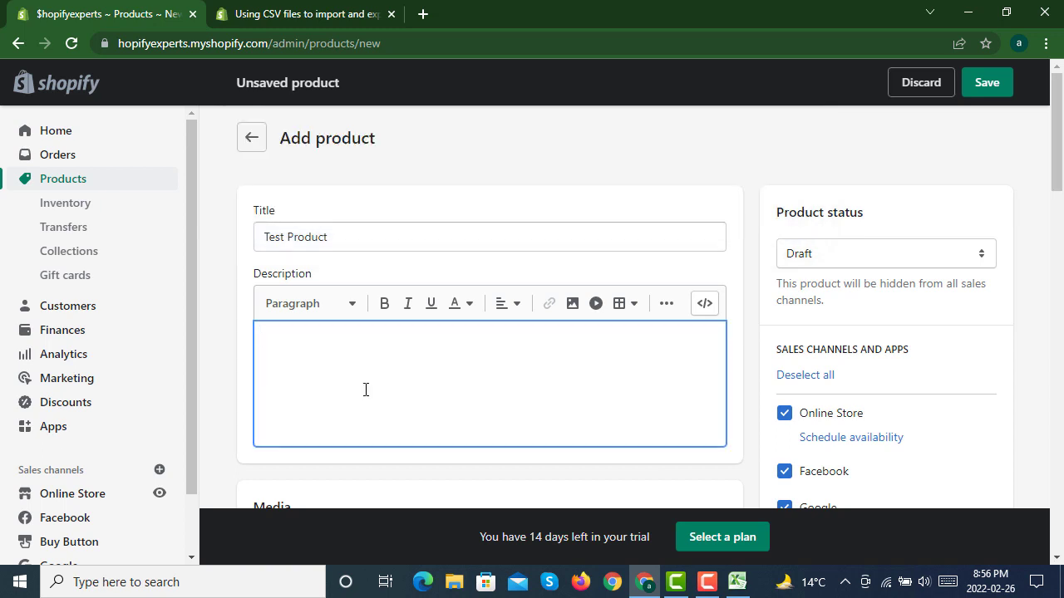
type("Product Description")
Step: Copy the description text and paste it repeatedly until it fills several lines of the description box
key("ctrl+a")
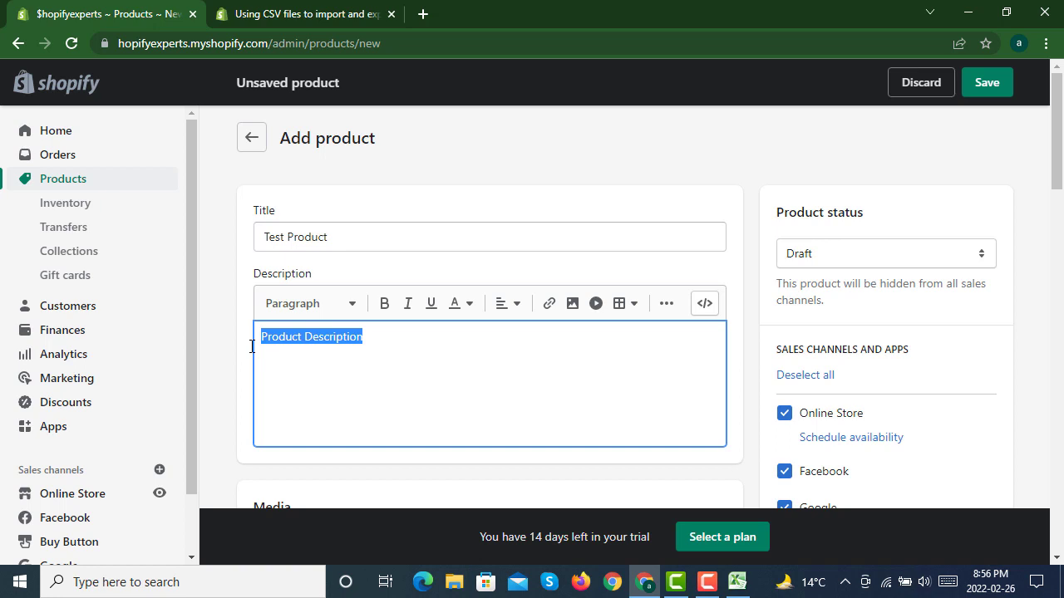
left_click(418, 337)
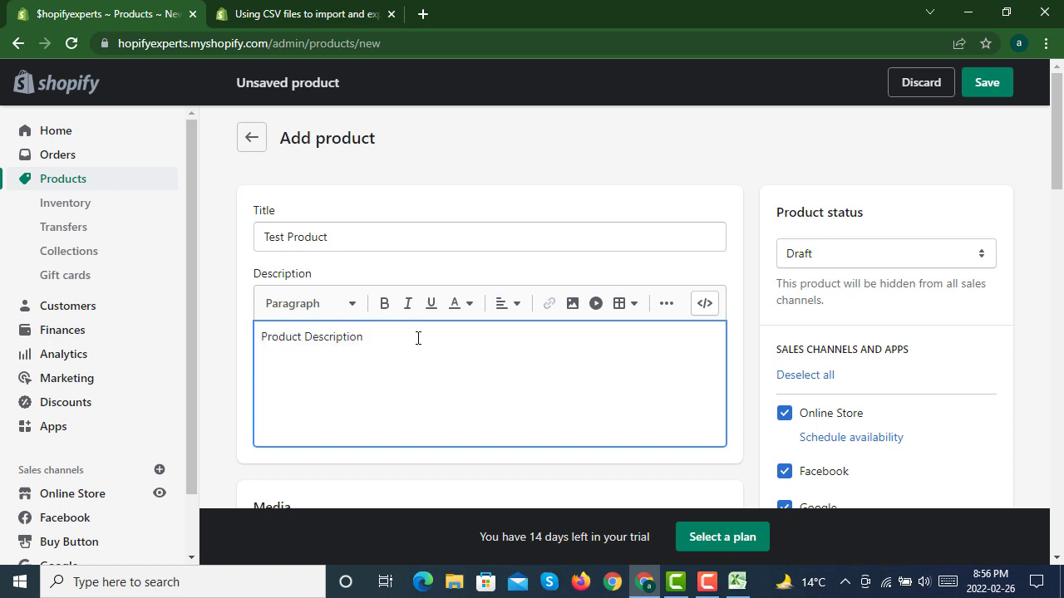
key("ctrl+v")
key("ctrl+v")
key("ctrl+v")
key("ctrl+v")
key("ctrl+v")
key("ctrl+v")
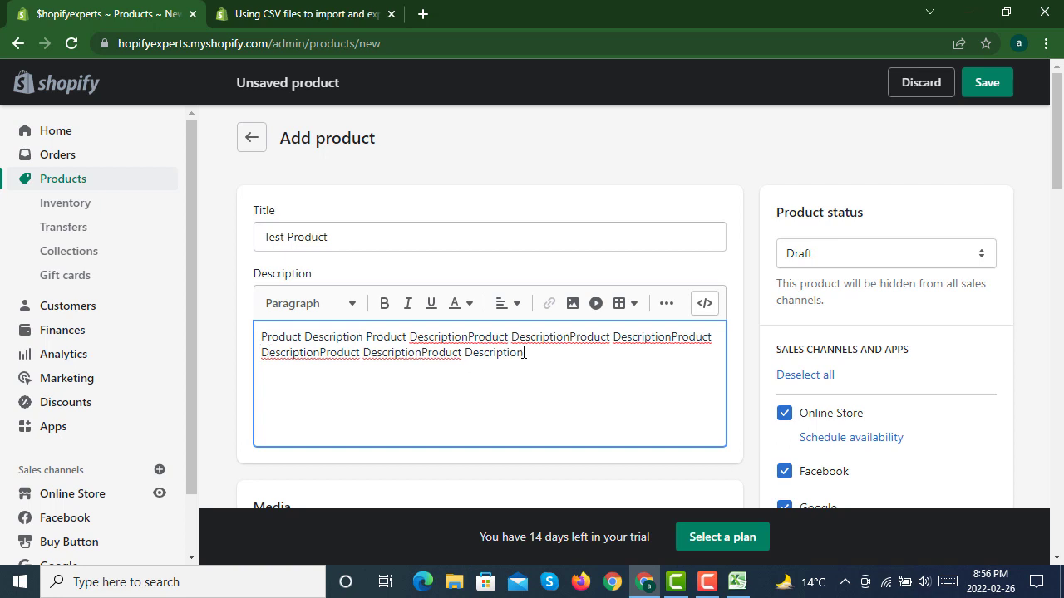
left_click_drag(524, 352, 261, 334)
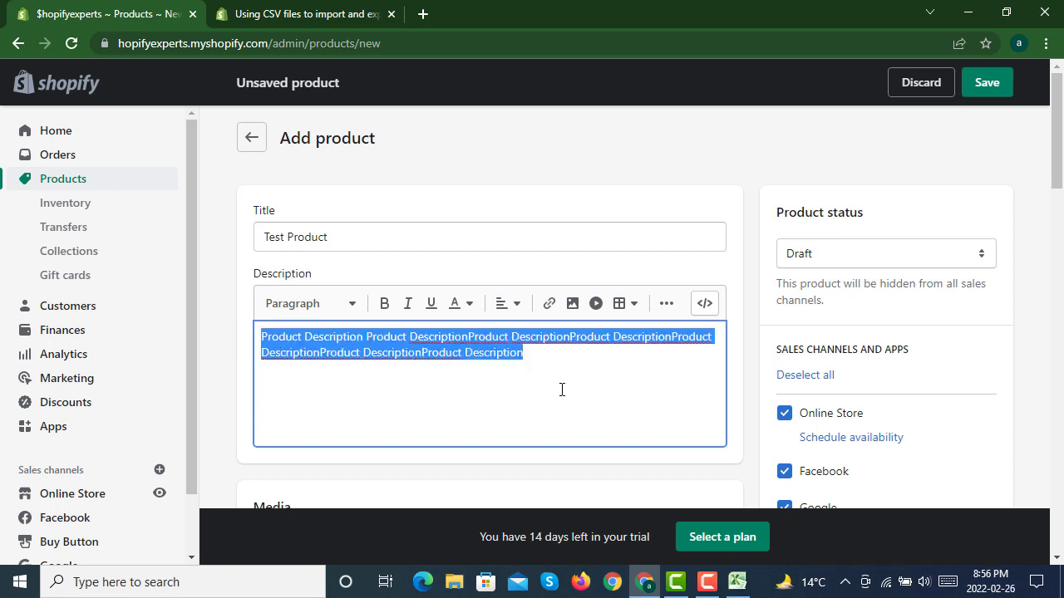
left_click(560, 359)
key("ctrl+v")
key("ctrl+v")
key("ctrl+v")
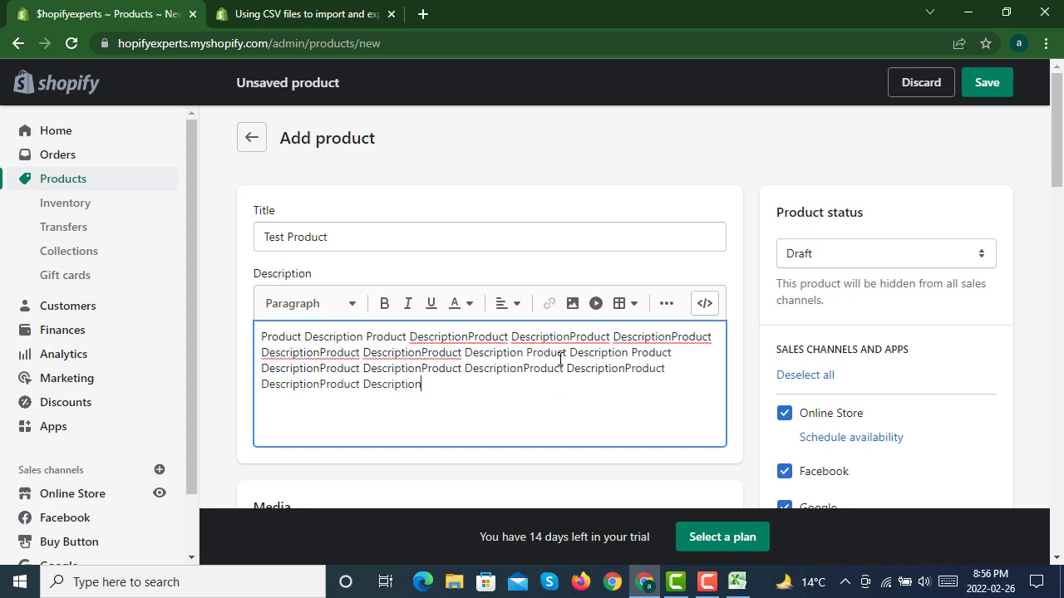
Step: Set the product status to Active and exclude Facebook, Google and Buy Button, keeping only the Online Store channel
left_click(810, 256)
left_click(788, 277)
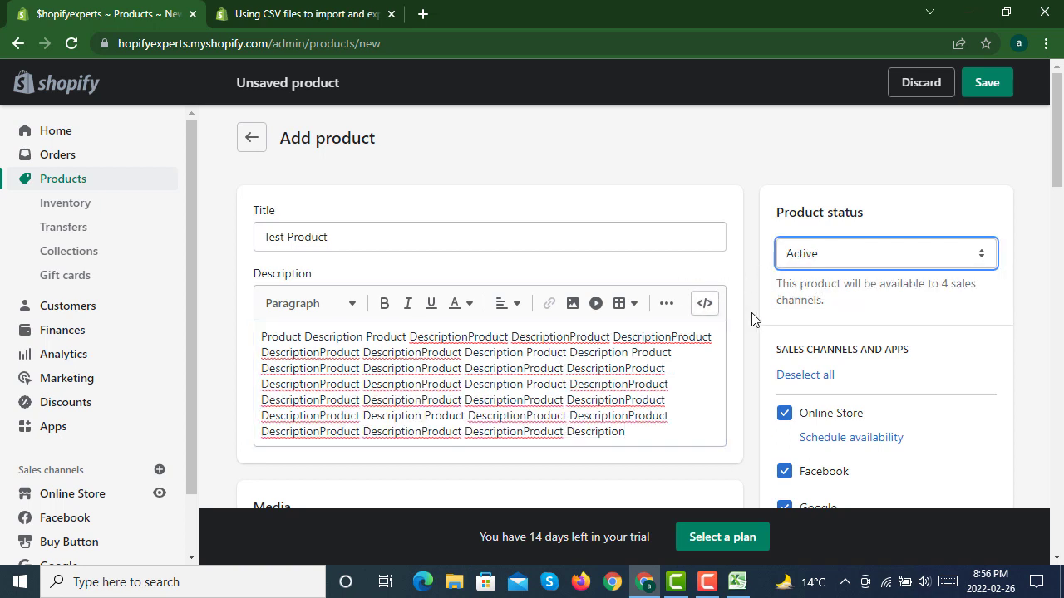
scroll(753, 319, "down", 2)
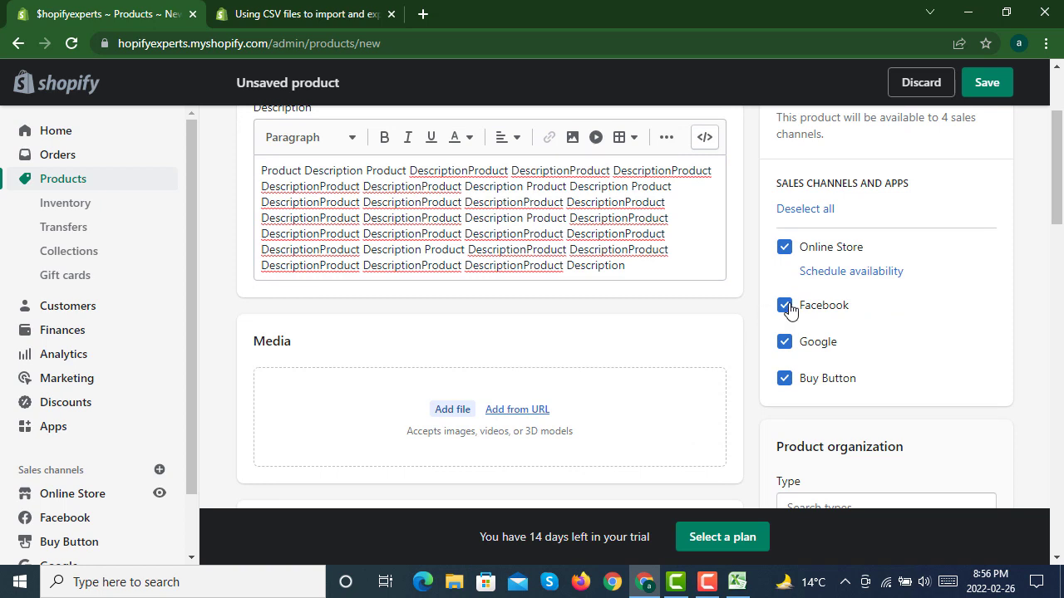
left_click(787, 306)
left_click(787, 342)
left_click(787, 381)
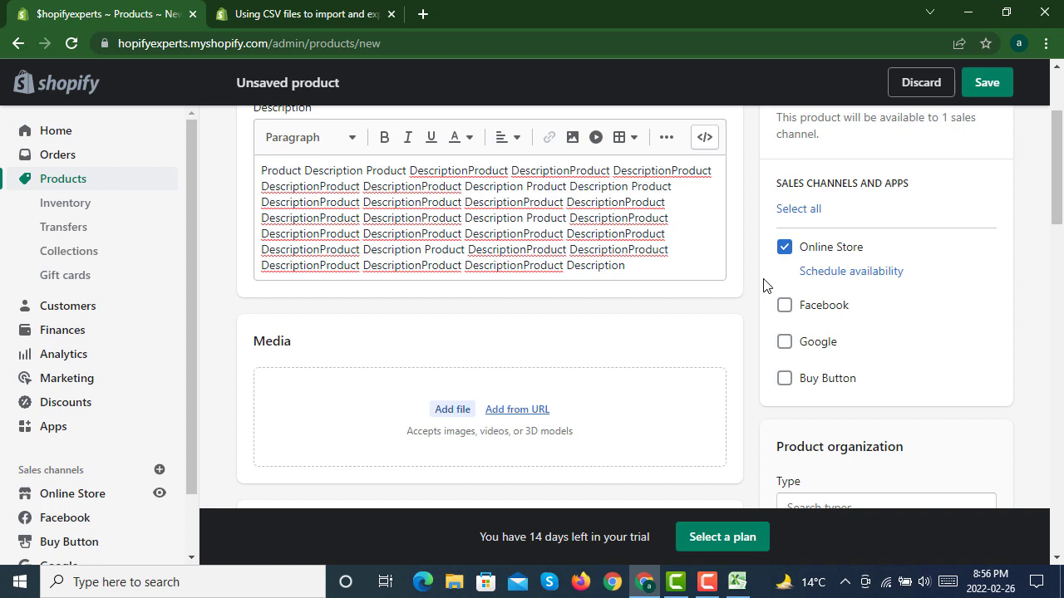
Step: Upload the first Omsom image, 07_14_21_Omsom12073, from the ecommpremium\Craft folder on drive E: as product media
scroll(745, 277, "down", 1)
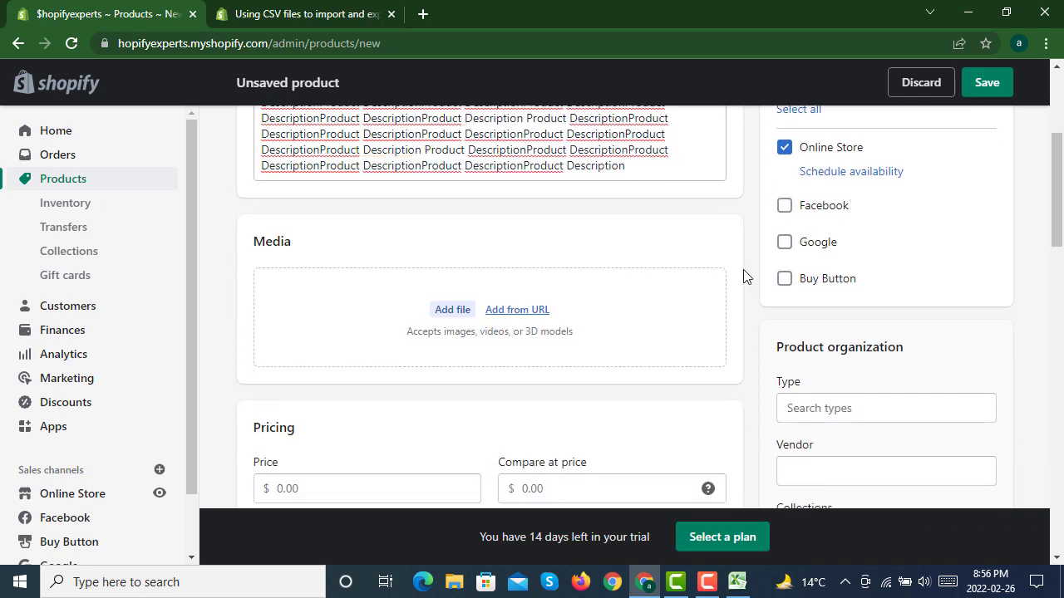
scroll(731, 277, "down", 1)
left_click(451, 246)
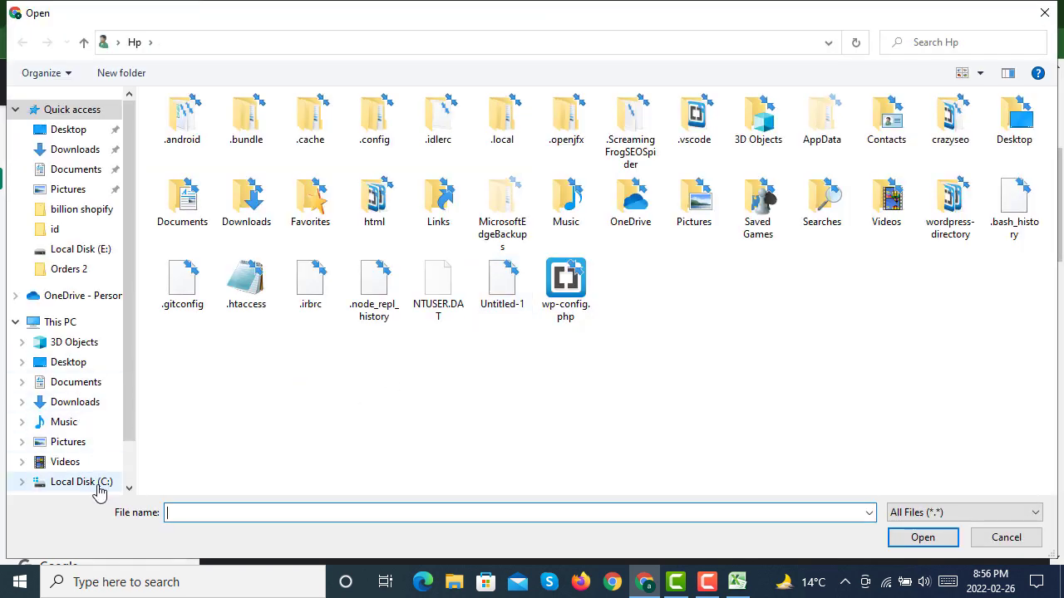
scroll(75, 449, "down", 1)
left_click(79, 449)
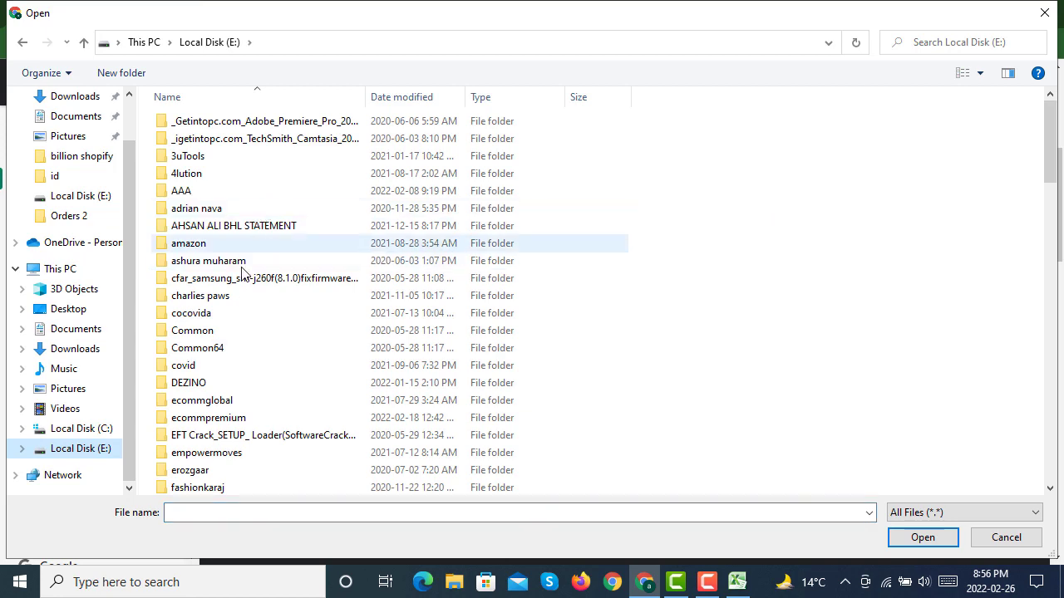
double_click(239, 418)
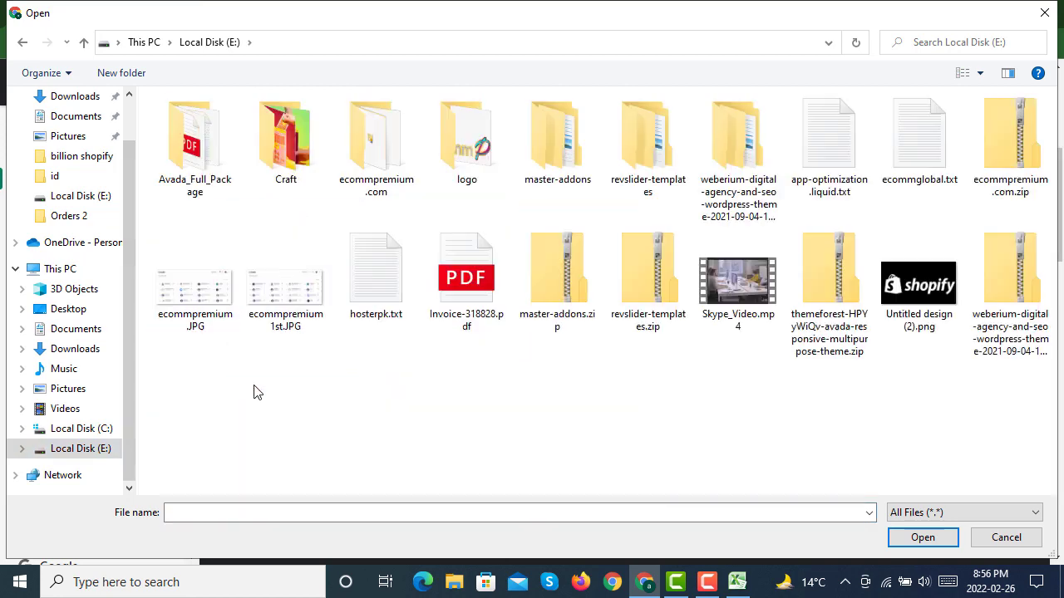
double_click(295, 131)
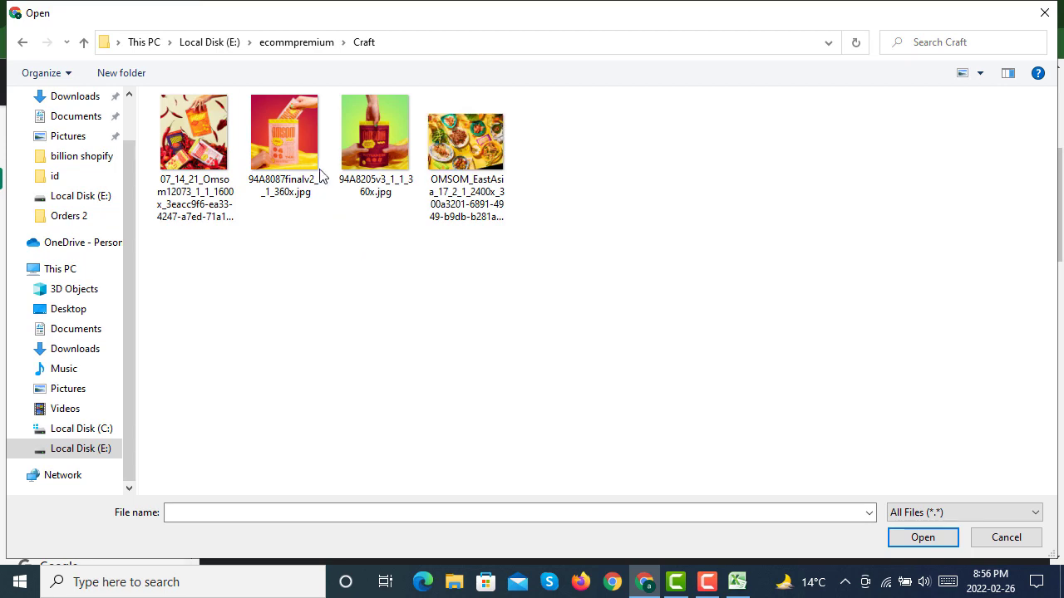
double_click(210, 130)
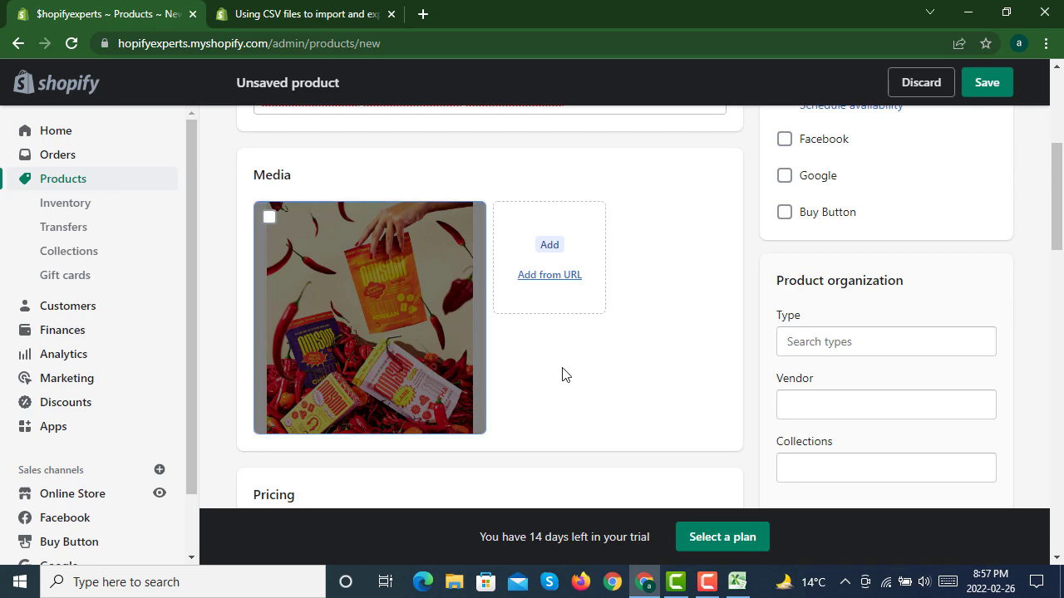
Step: Set the product type to Live Animals within the Animals & Pet Supplies category
scroll(582, 384, "up", 3)
scroll(622, 359, "down", 4)
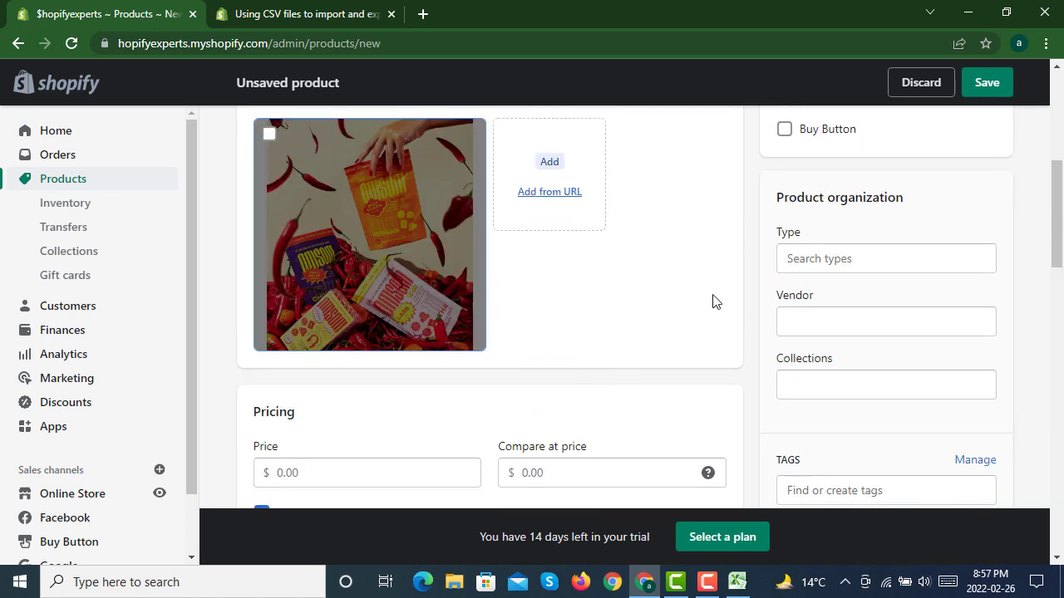
left_click(863, 263)
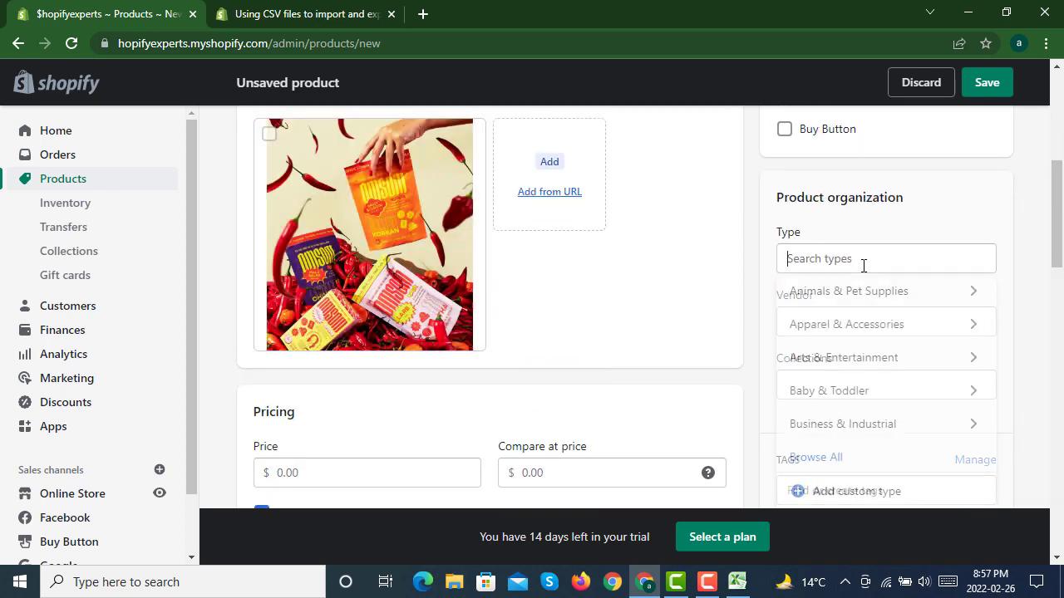
left_click(866, 305)
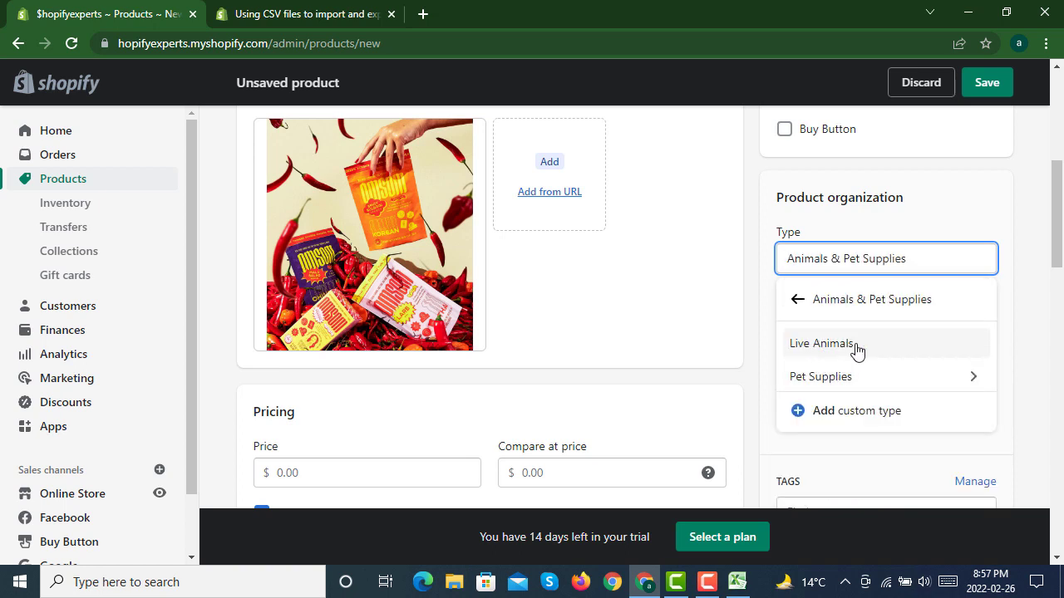
left_click(856, 349)
Step: Set the vendor to $hopify and add the product to the Home page collection
left_click(846, 335)
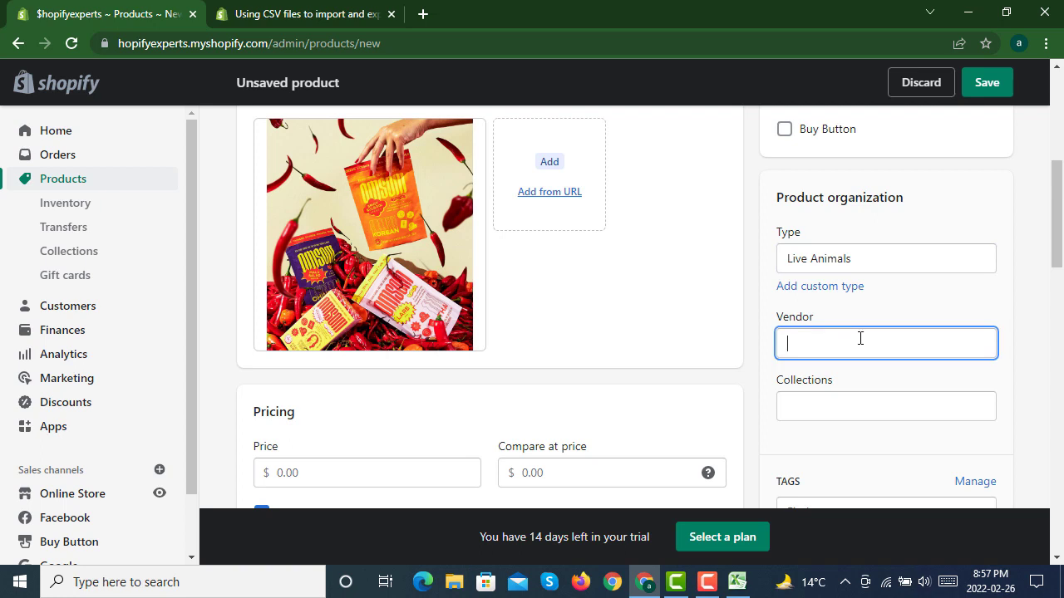
type("$")
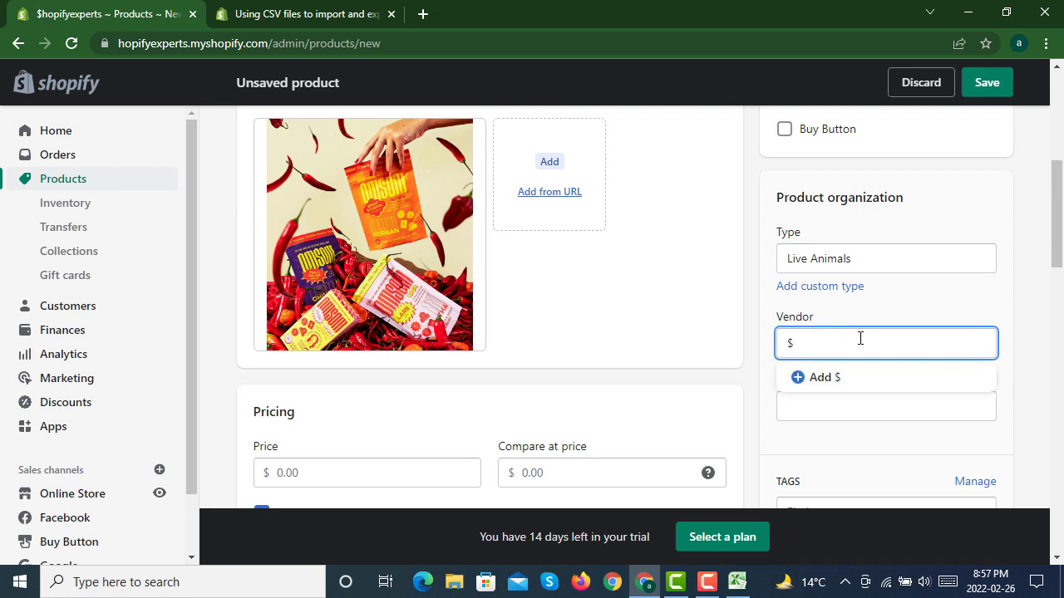
type("hopify")
left_click(869, 384)
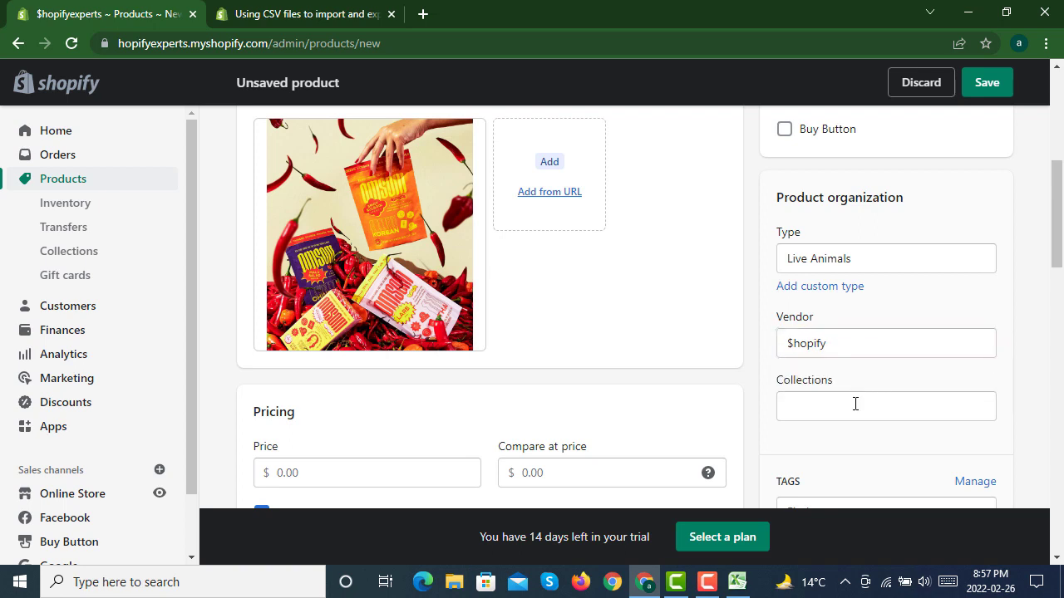
left_click(855, 403)
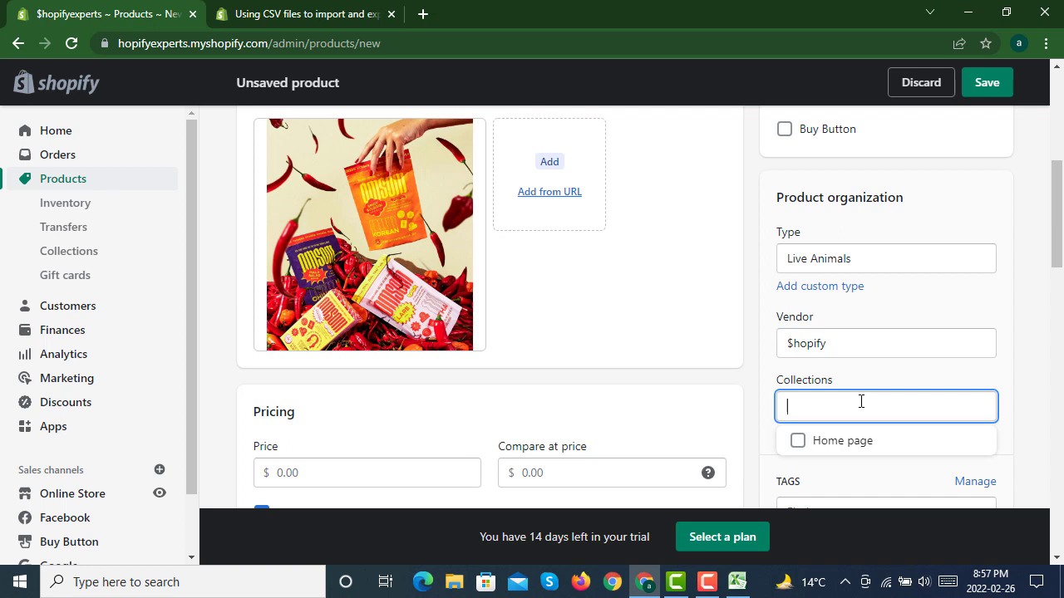
left_click(855, 451)
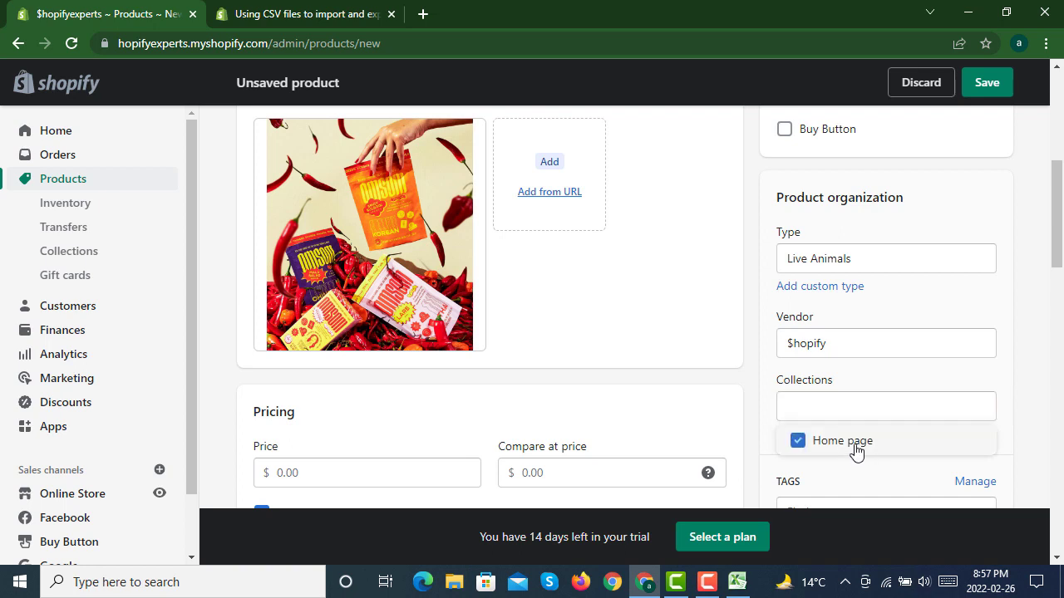
Step: Add the tag testproduct to the product
left_click(762, 427)
scroll(757, 372, "down", 2)
left_click(853, 367)
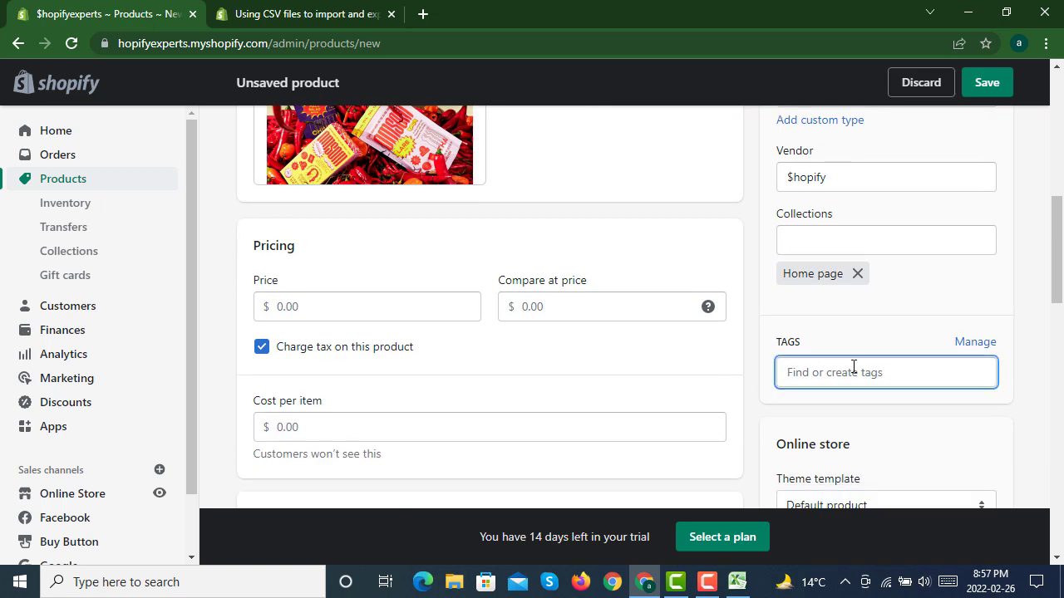
type("testp")
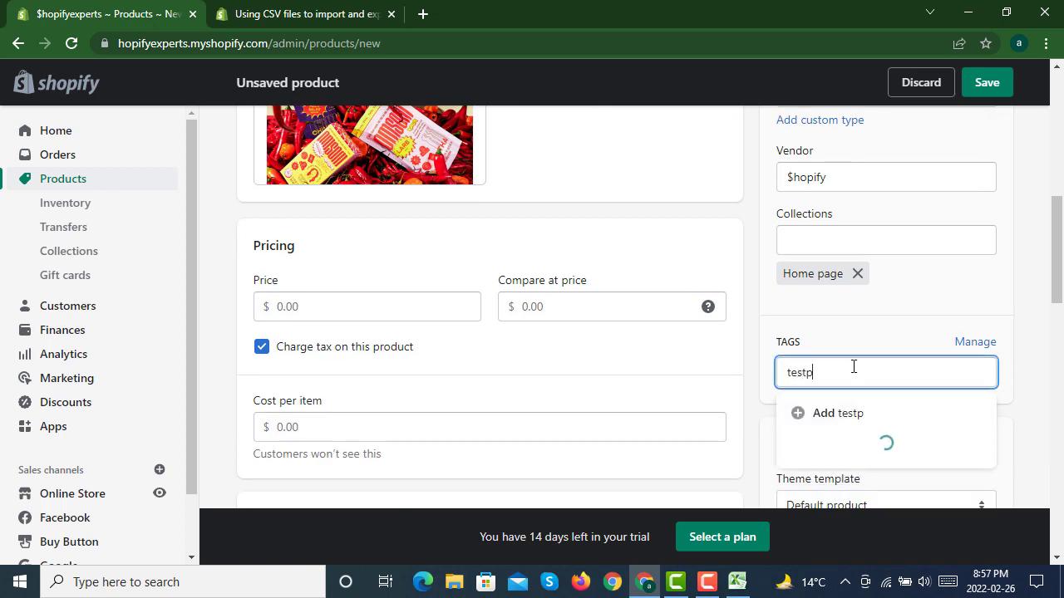
type("roduct")
left_click(884, 416)
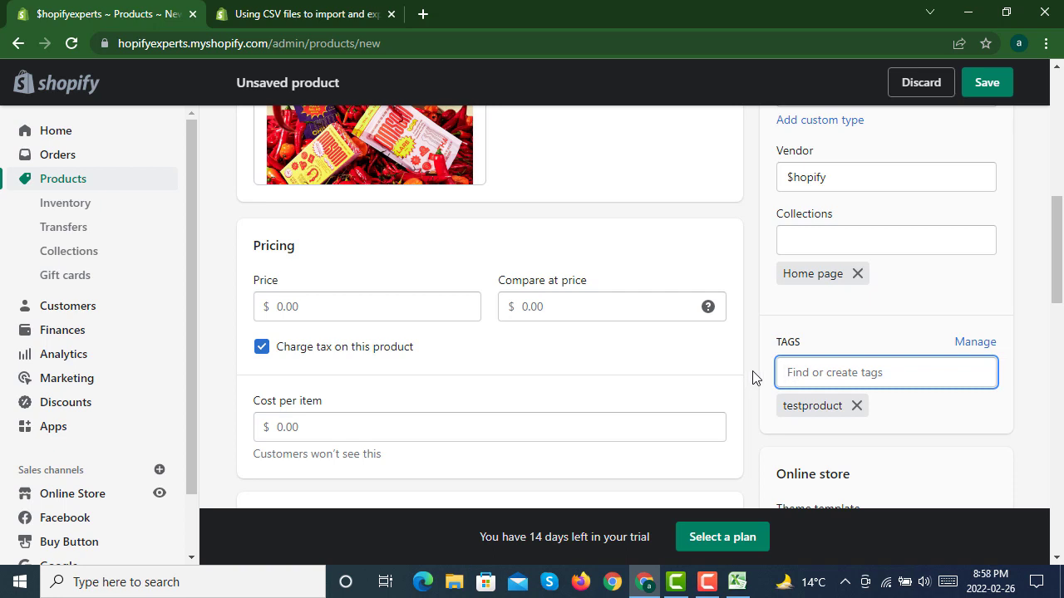
Step: Set the product's price to $20 and its compare-at price to $40
scroll(755, 377, "down", 3)
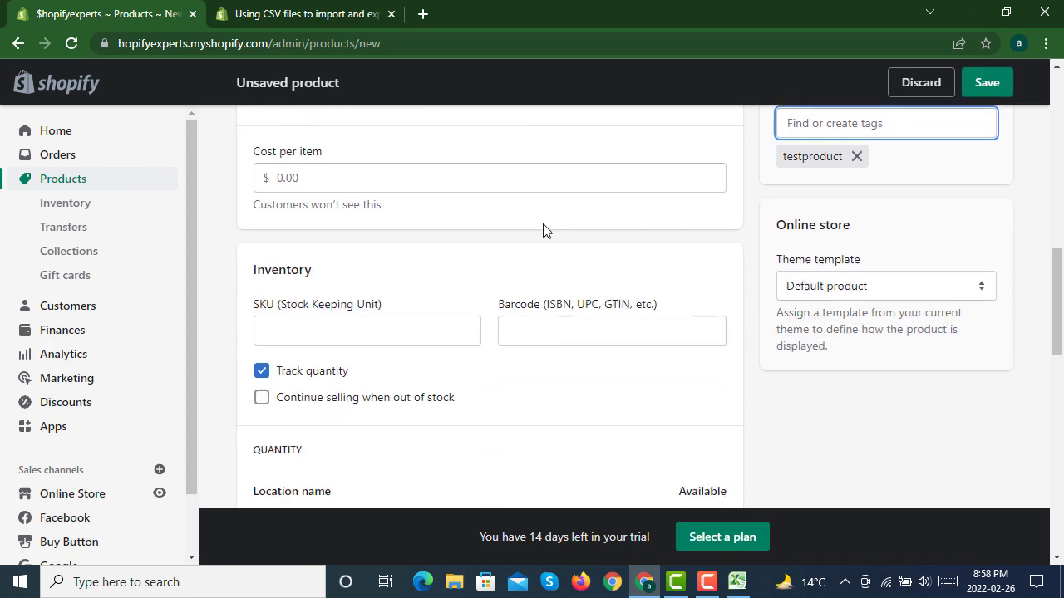
scroll(472, 284, "up", 2)
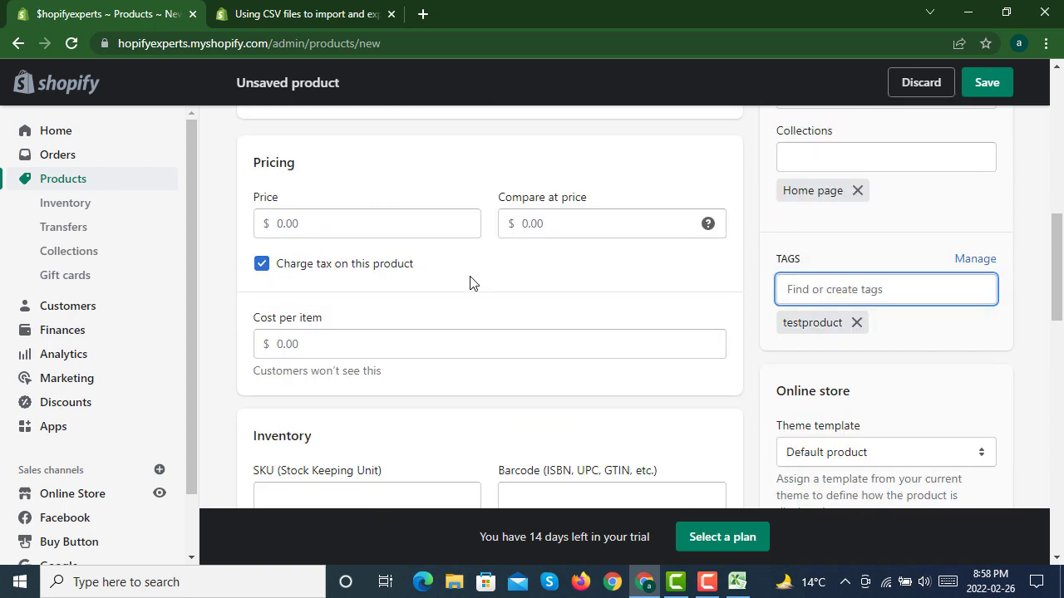
left_click(351, 217)
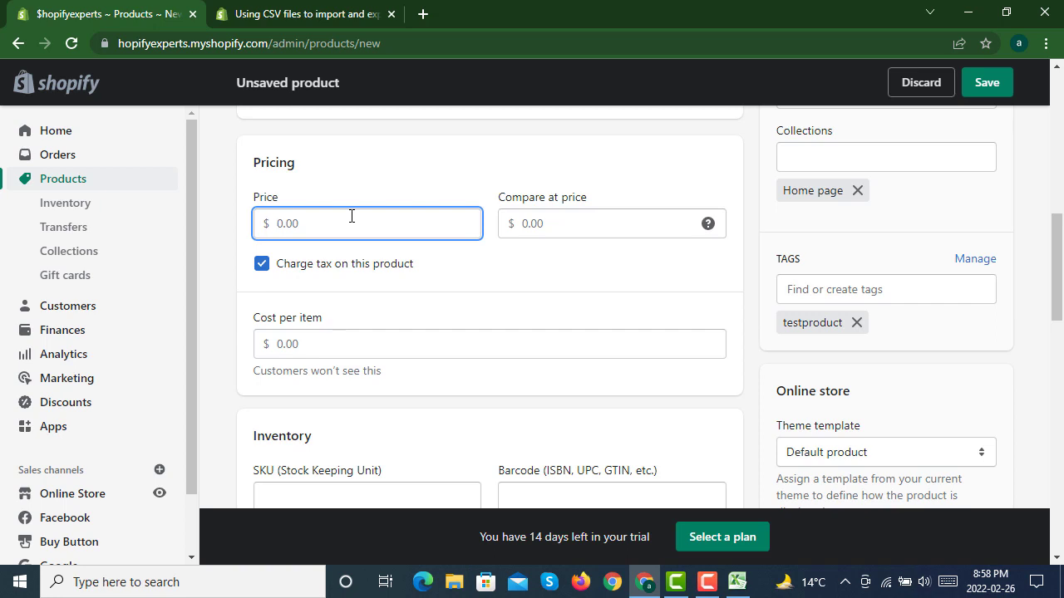
type("20")
left_click(561, 221)
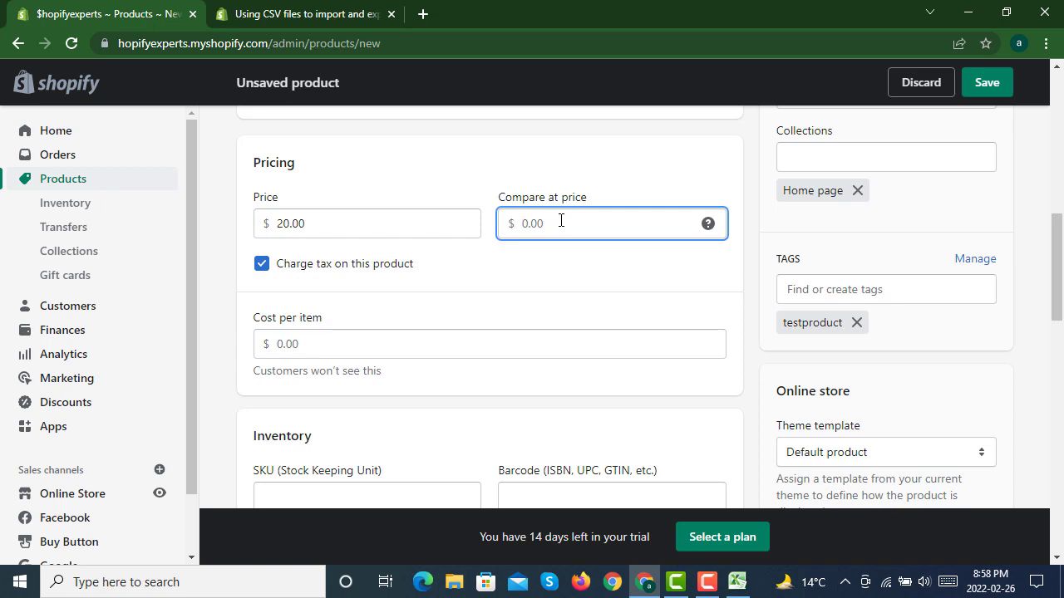
type("40")
left_click(557, 268)
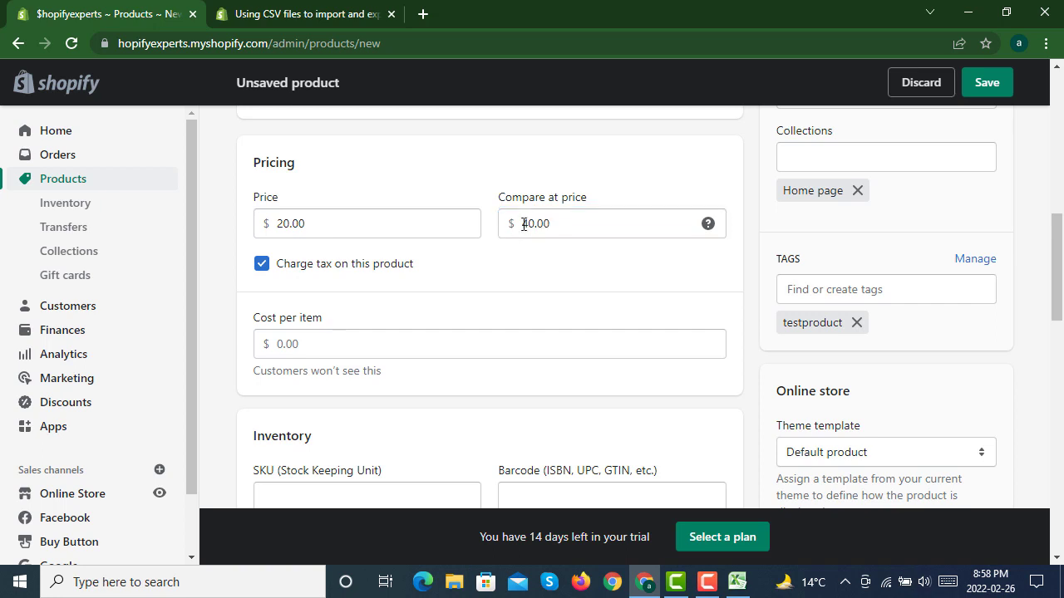
Step: Keep tax charging enabled for the product and set the cost per item to $15
left_click(260, 266)
left_click(260, 266)
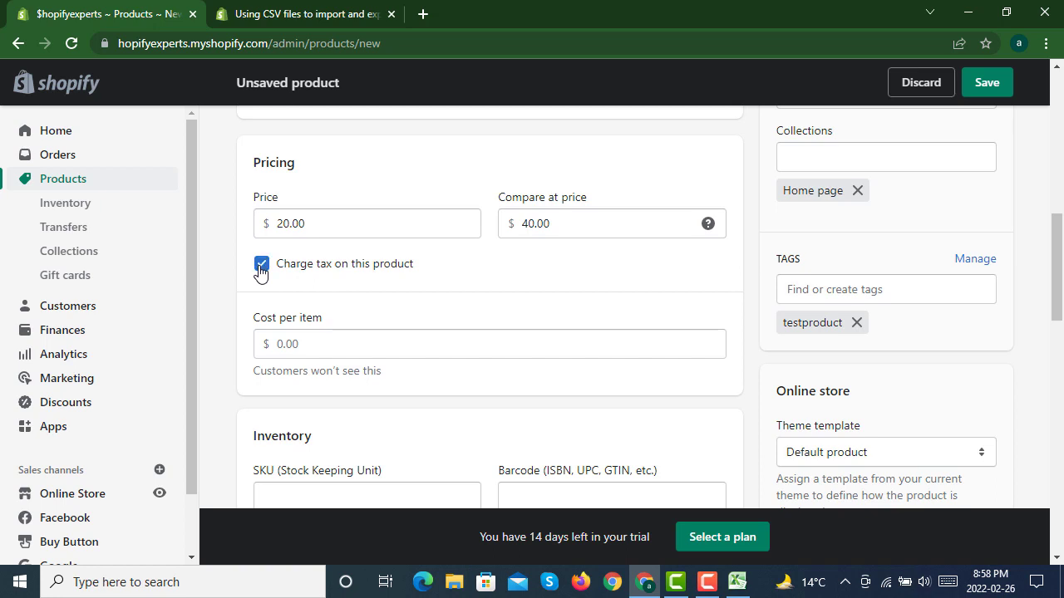
left_click(338, 349)
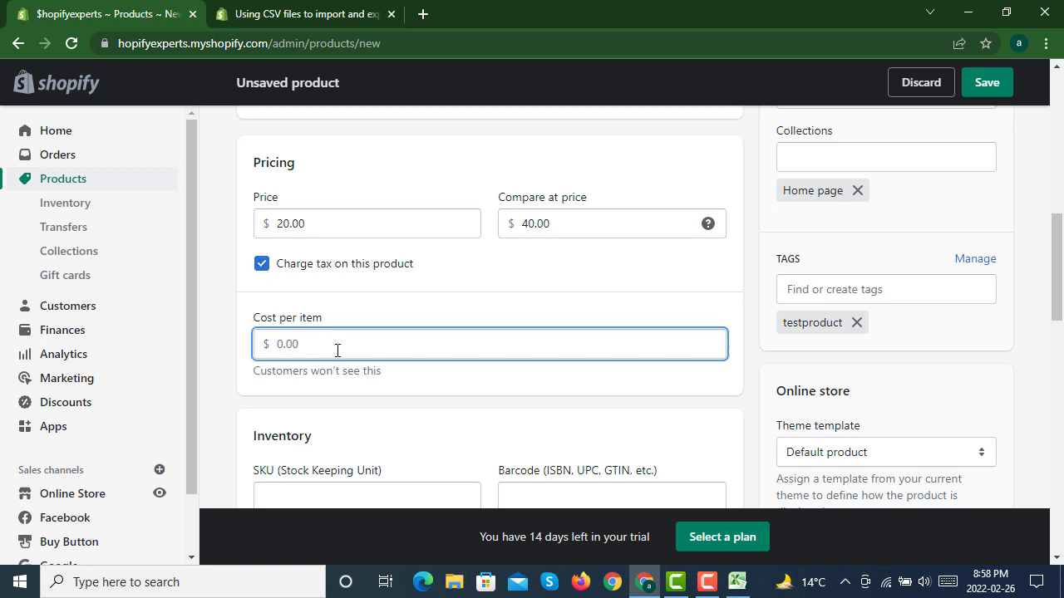
type("15")
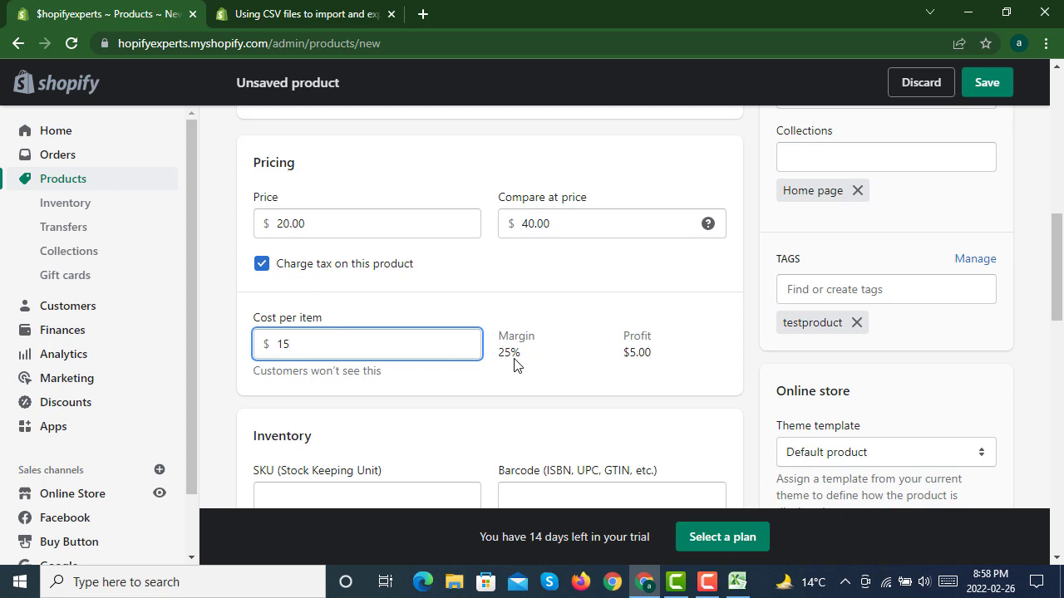
Step: Enter BLS1 as the product's SKU and leave the barcode empty
scroll(416, 328, "down", 2)
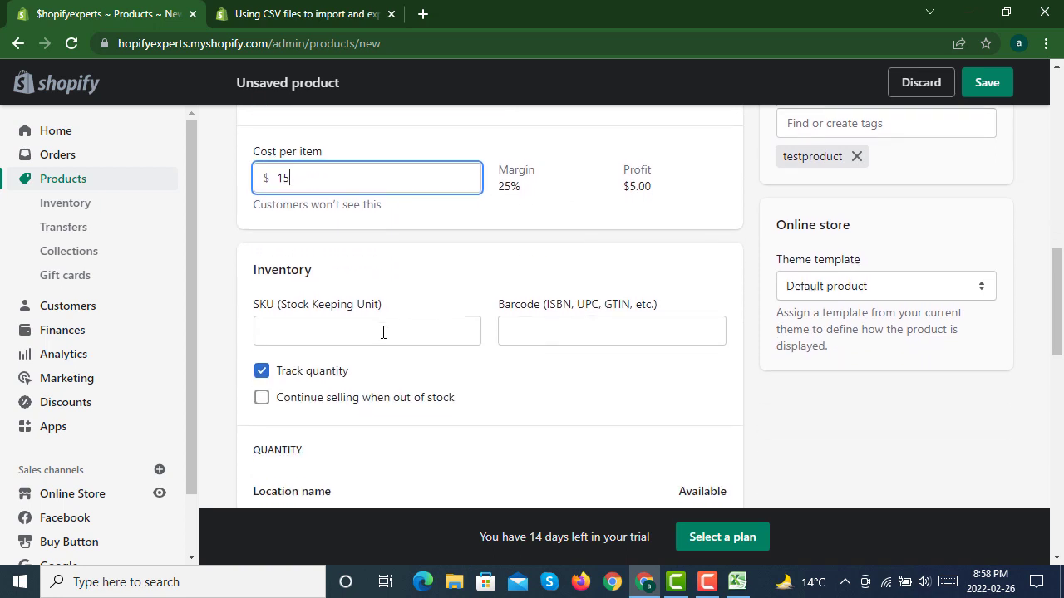
left_click(383, 332)
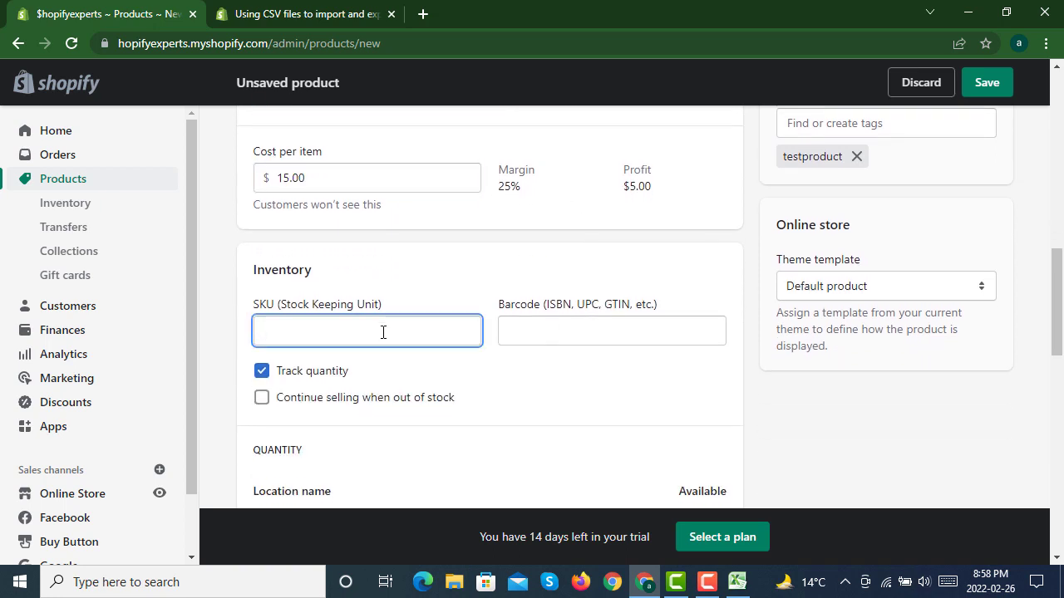
type("BLS1")
left_click(573, 337)
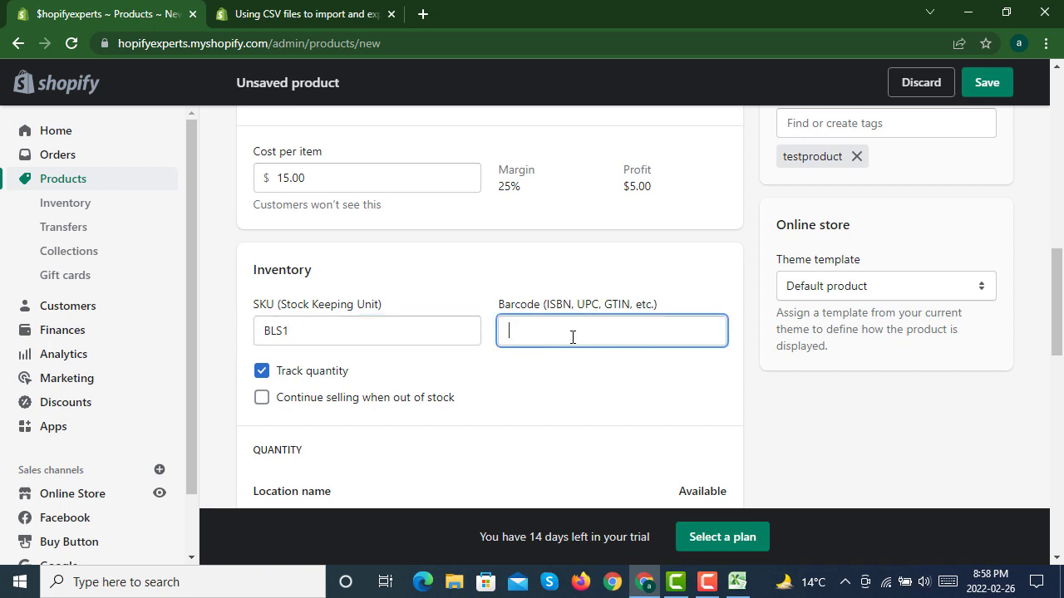
Step: Keep selling when out of stock disabled and set the available quantity at Louisiana State University to 5
scroll(526, 384, "down", 2)
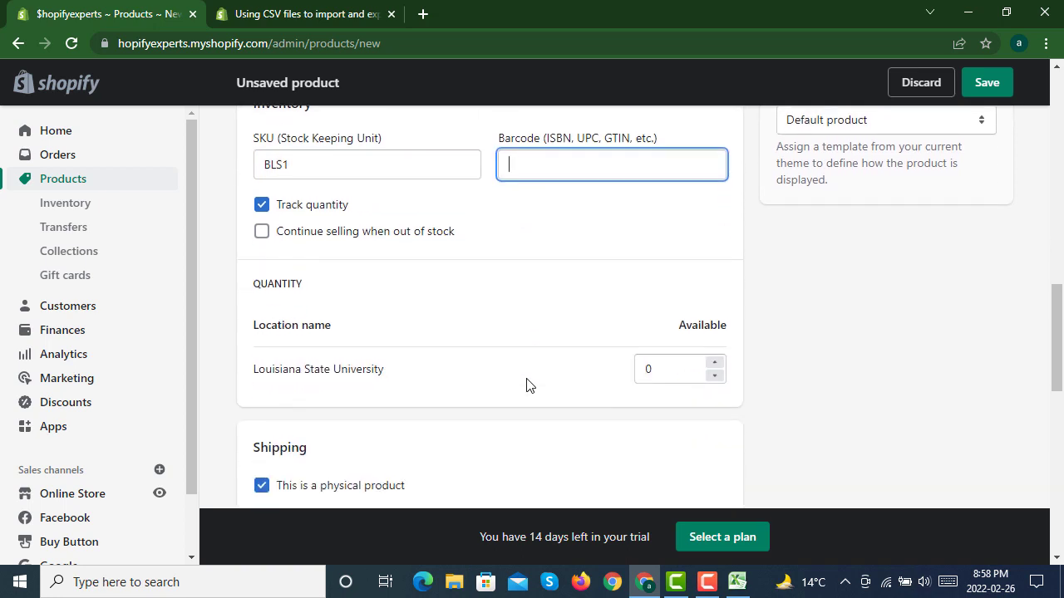
left_click(259, 237)
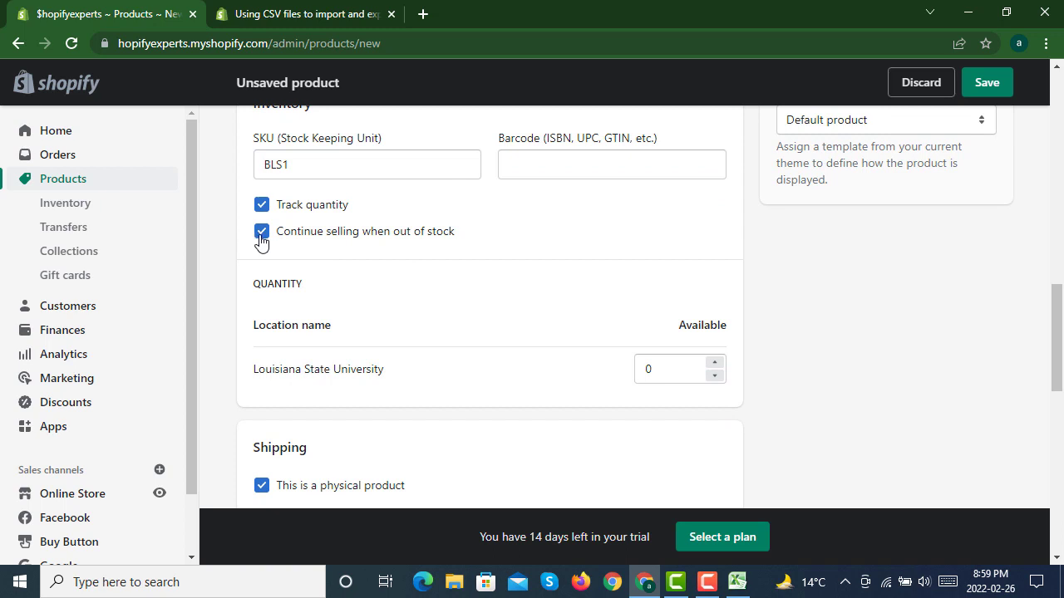
left_click(261, 239)
scroll(584, 243, "down", 1)
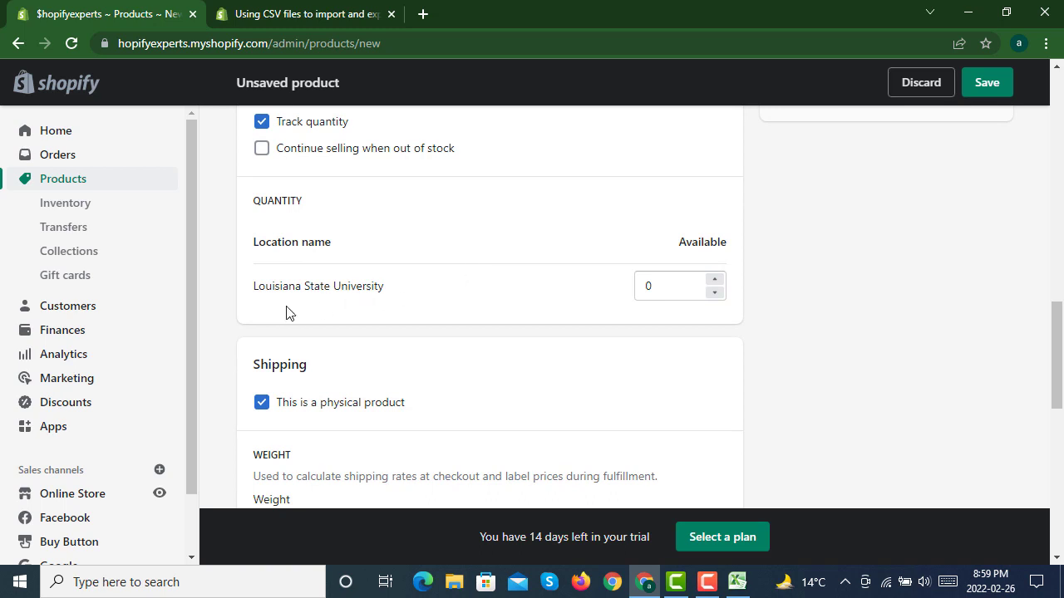
left_click(714, 294)
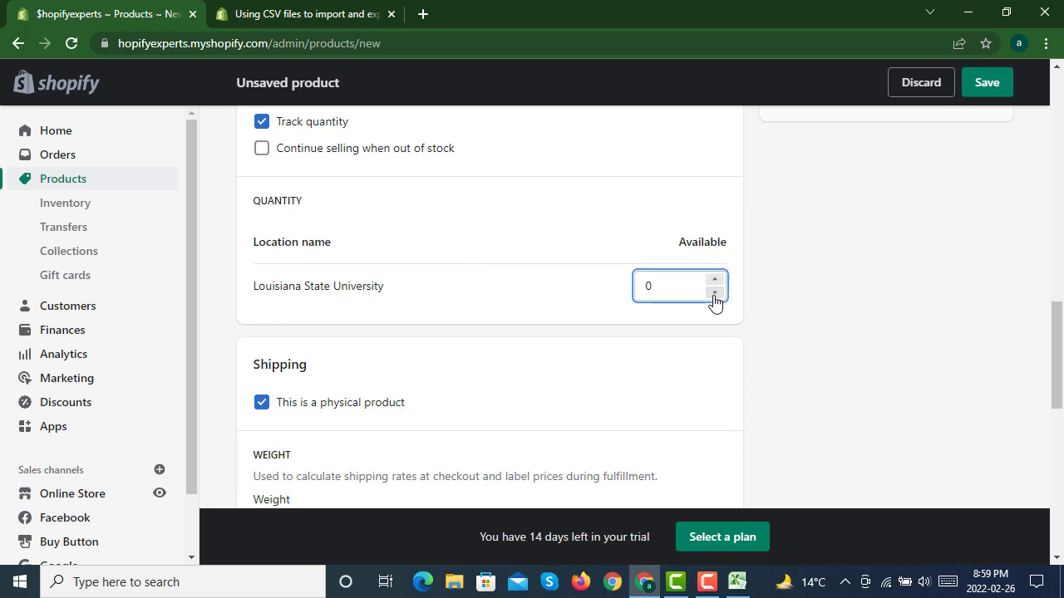
left_click(714, 283)
left_click(714, 283)
left_click(713, 282)
left_click(714, 283)
left_click(714, 283)
left_click(765, 291)
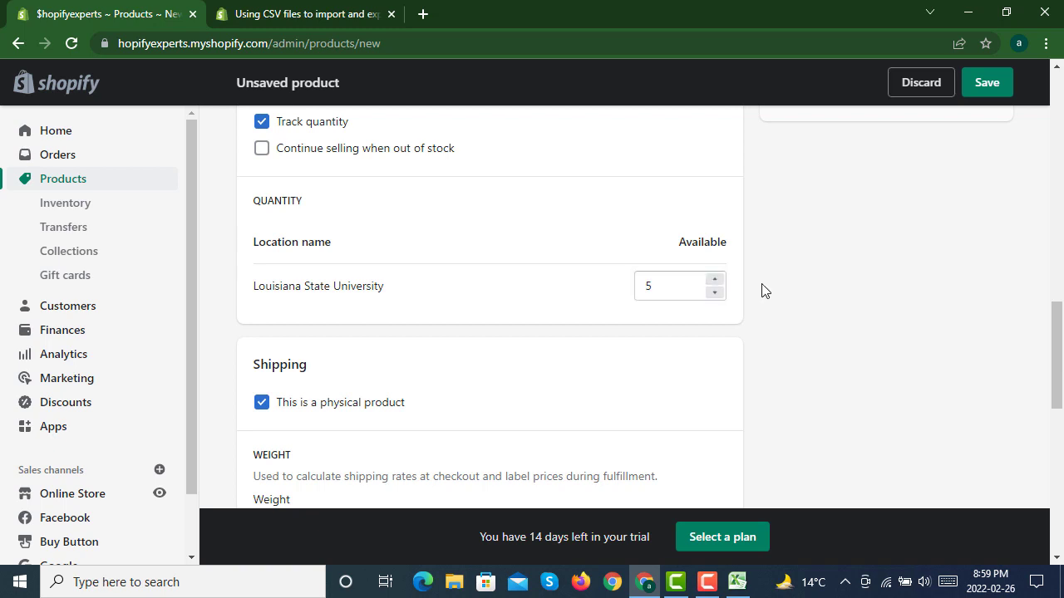
Step: Set the product's shipping weight to 50 g
scroll(765, 290, "down", 3)
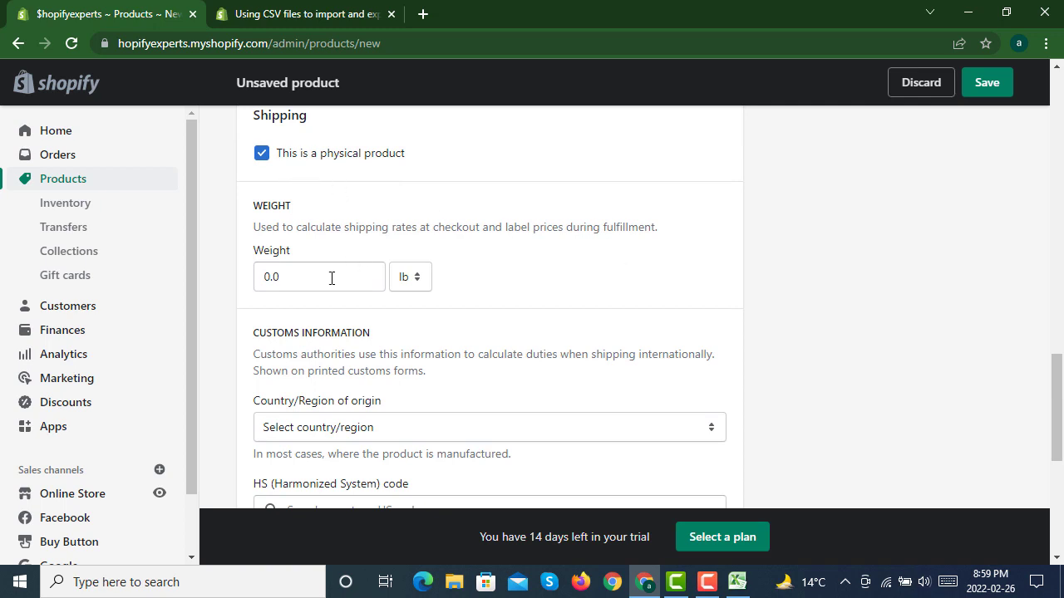
left_click(301, 278)
double_click(269, 277)
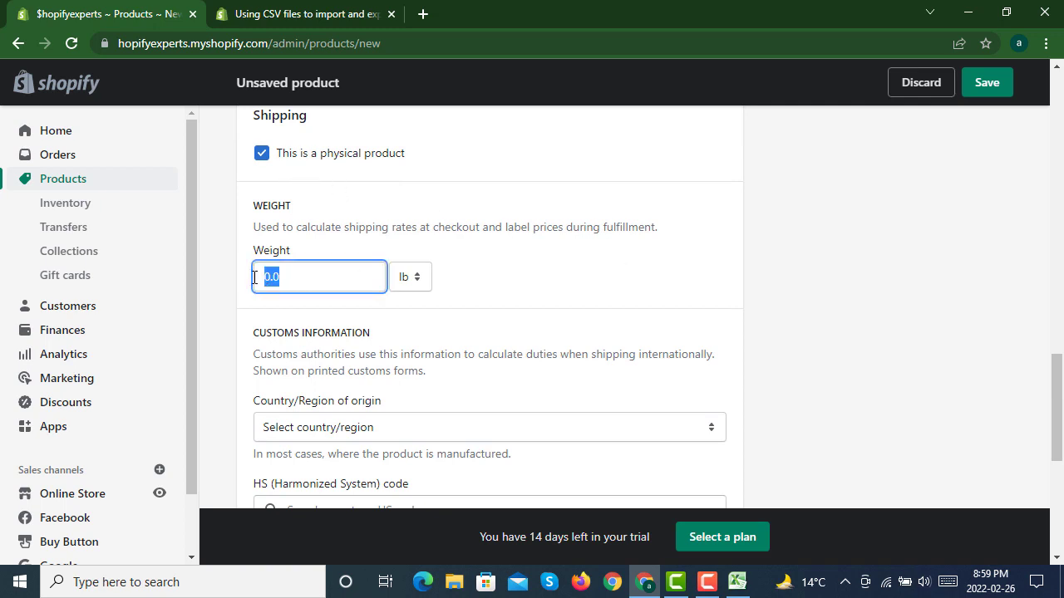
left_click(418, 278)
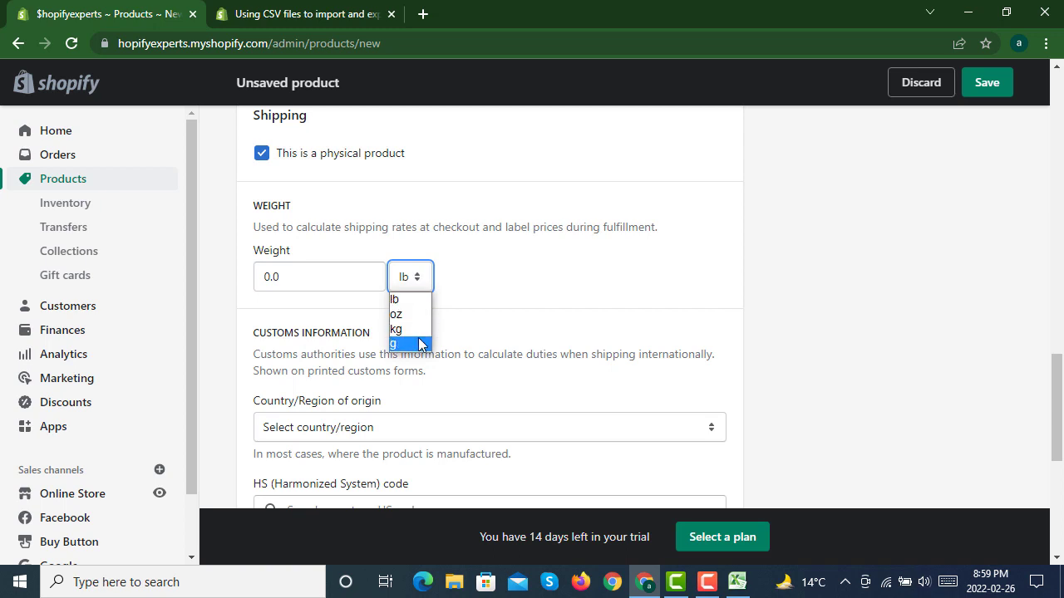
double_click(292, 280)
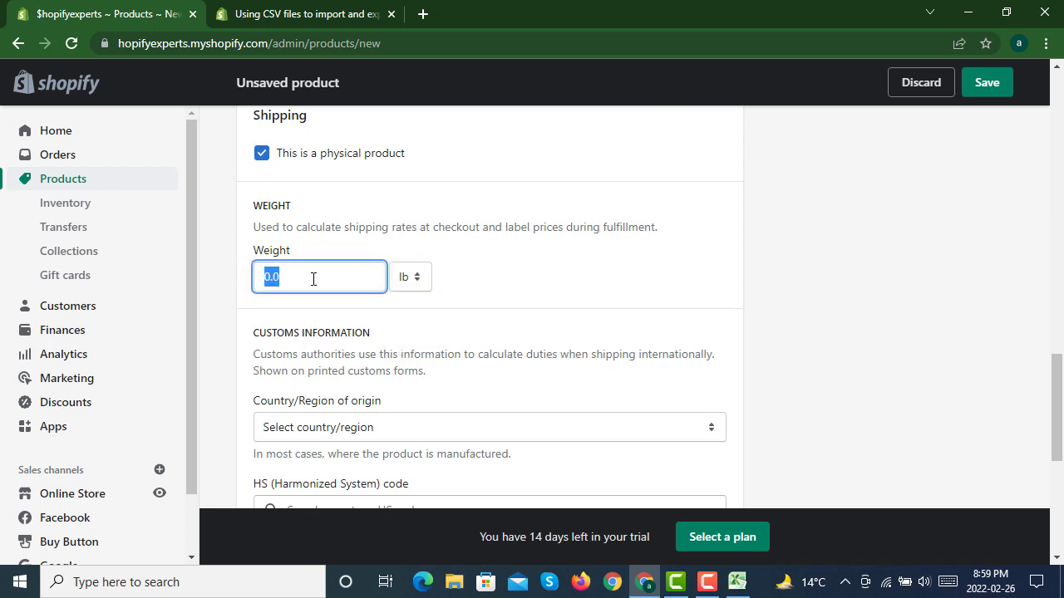
type("5")
left_click(410, 277)
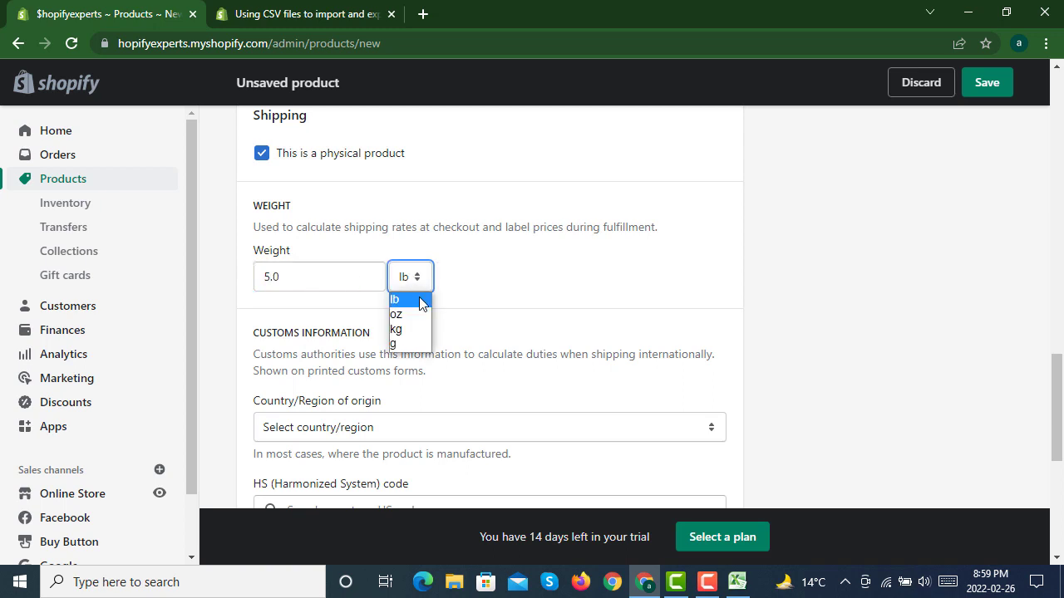
left_click(408, 347)
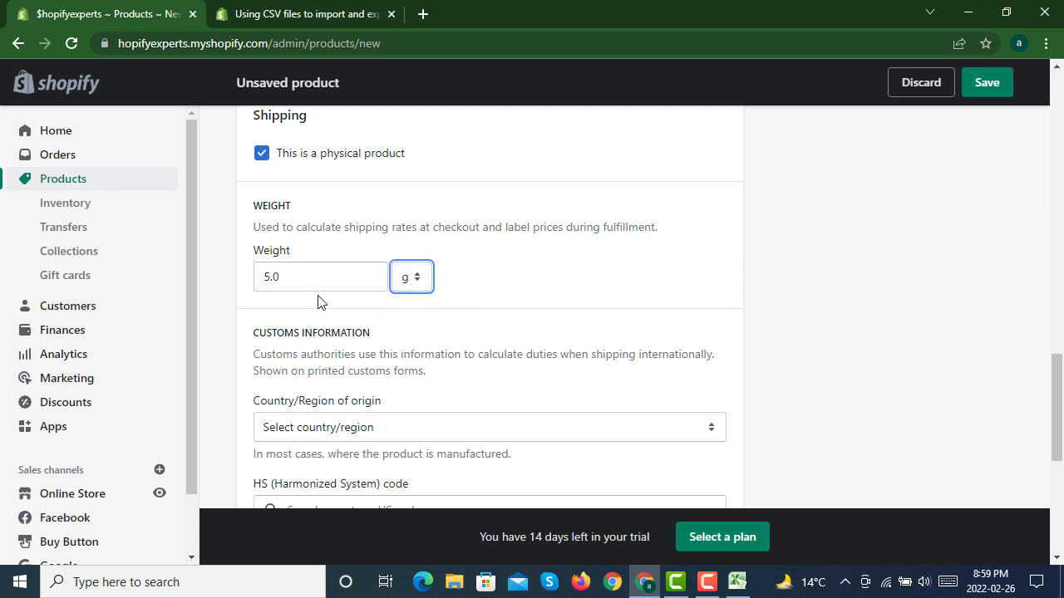
left_click(271, 277)
type("0")
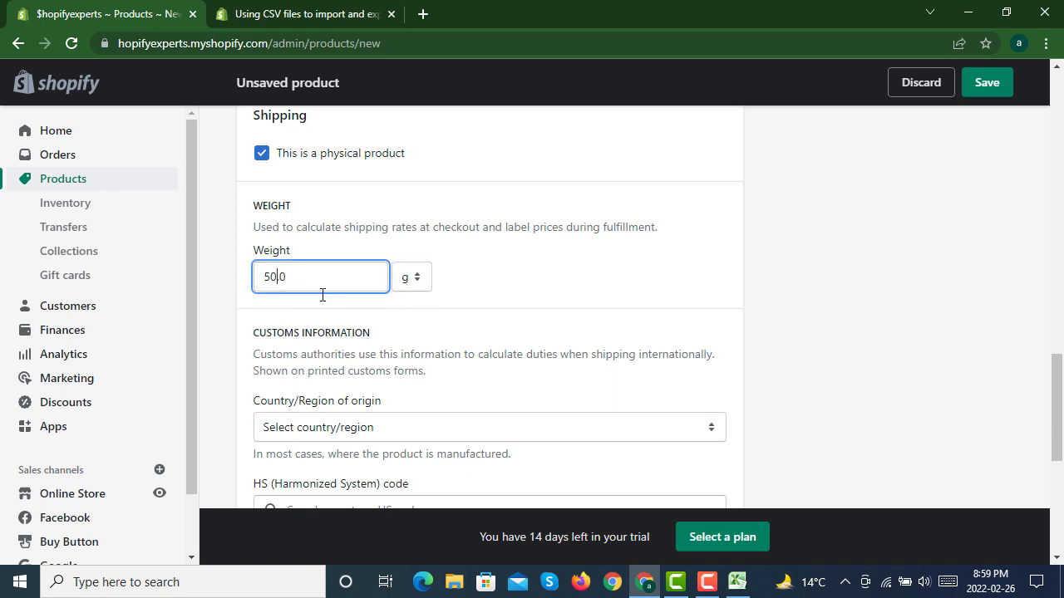
left_click(571, 302)
Step: Choose Lithuania as the country of origin in the customs information, leaving the HS code empty
scroll(570, 295, "down", 2)
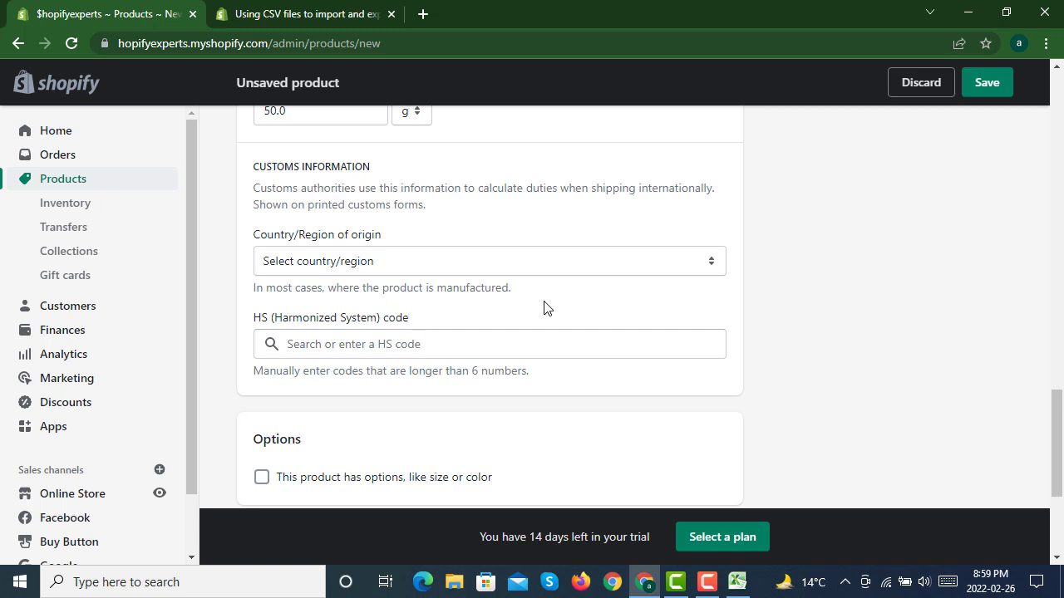
left_click(434, 261)
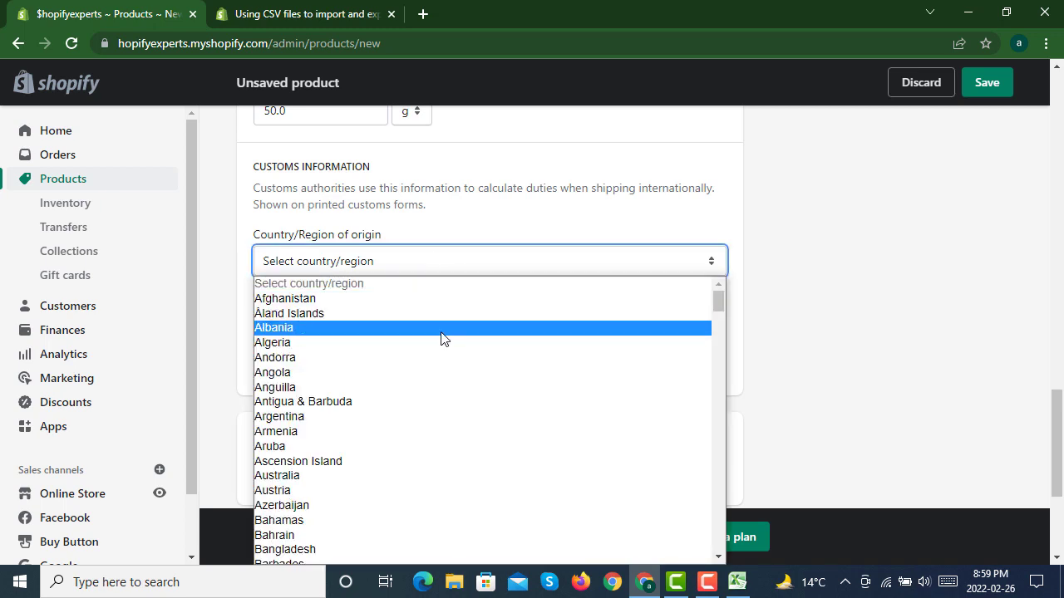
type("li")
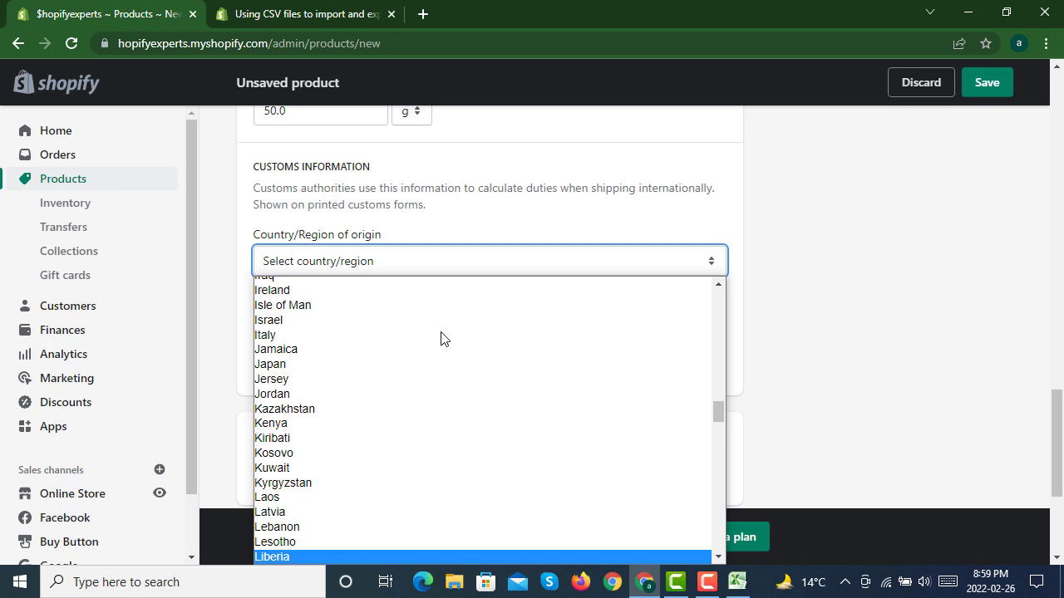
type("u")
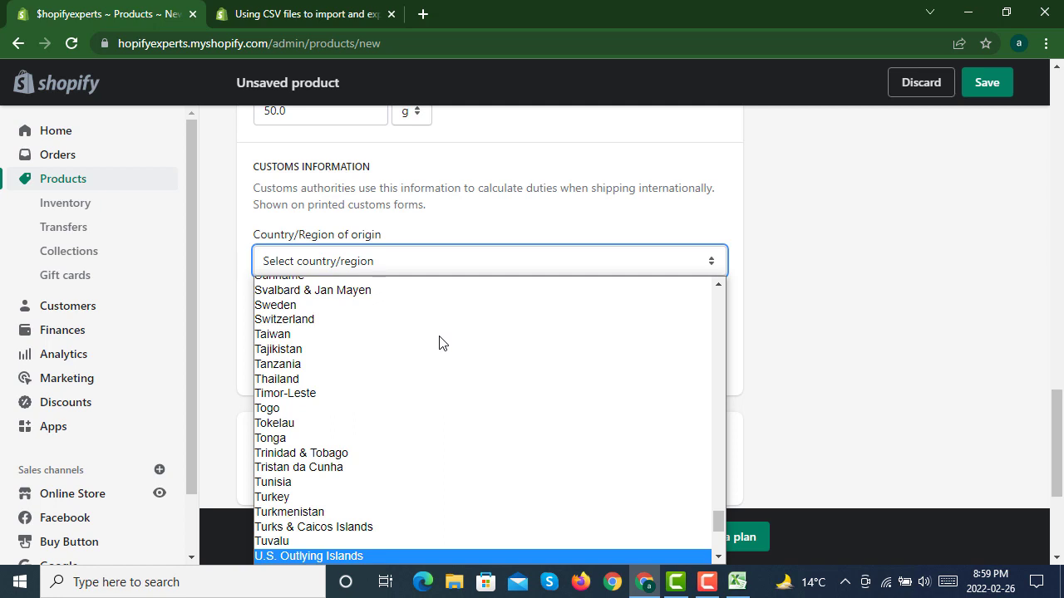
scroll(428, 358, "up", 5)
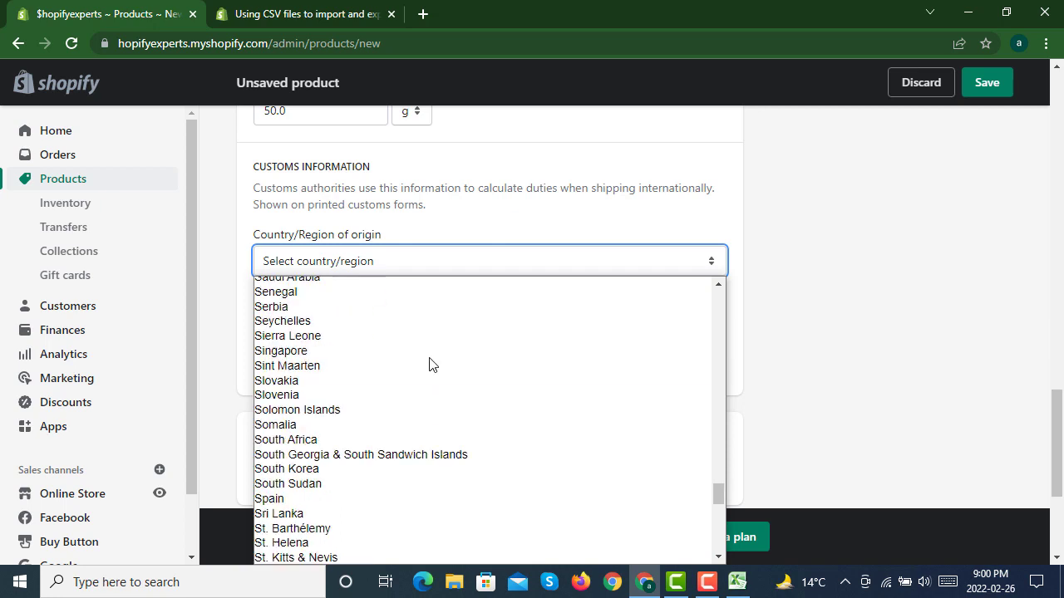
scroll(429, 364, "up", 5)
scroll(429, 364, "up", 5)
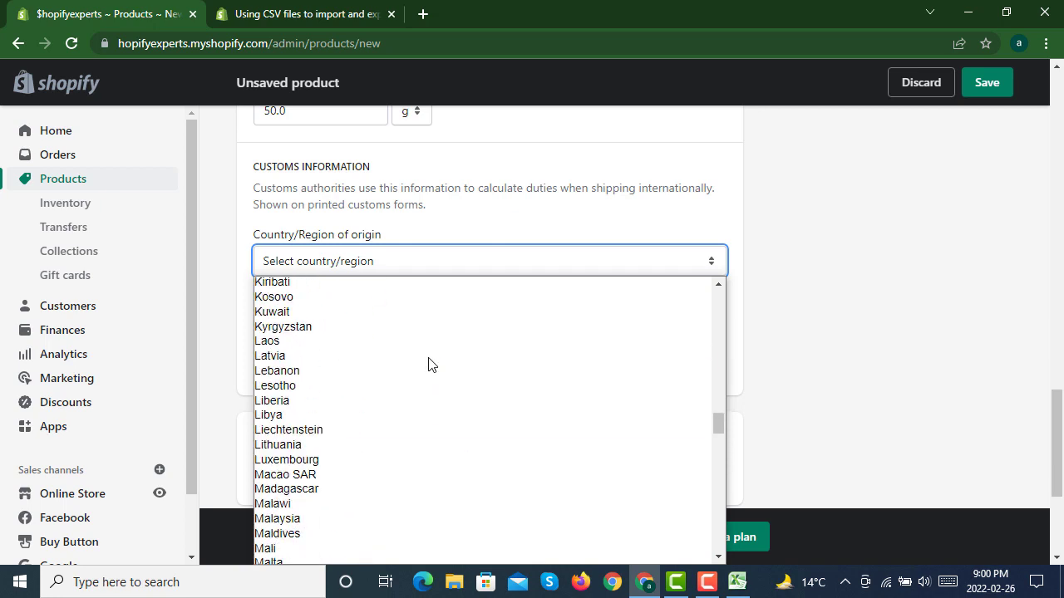
left_click(339, 445)
left_click(364, 344)
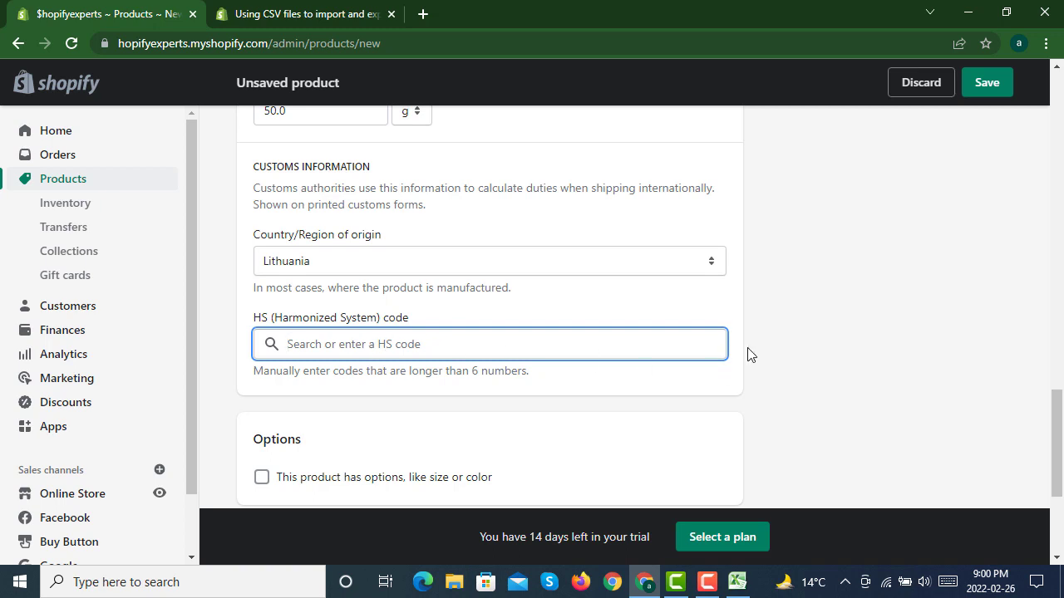
Step: Enable options for the product and name the first option Size
scroll(786, 316, "down", 3)
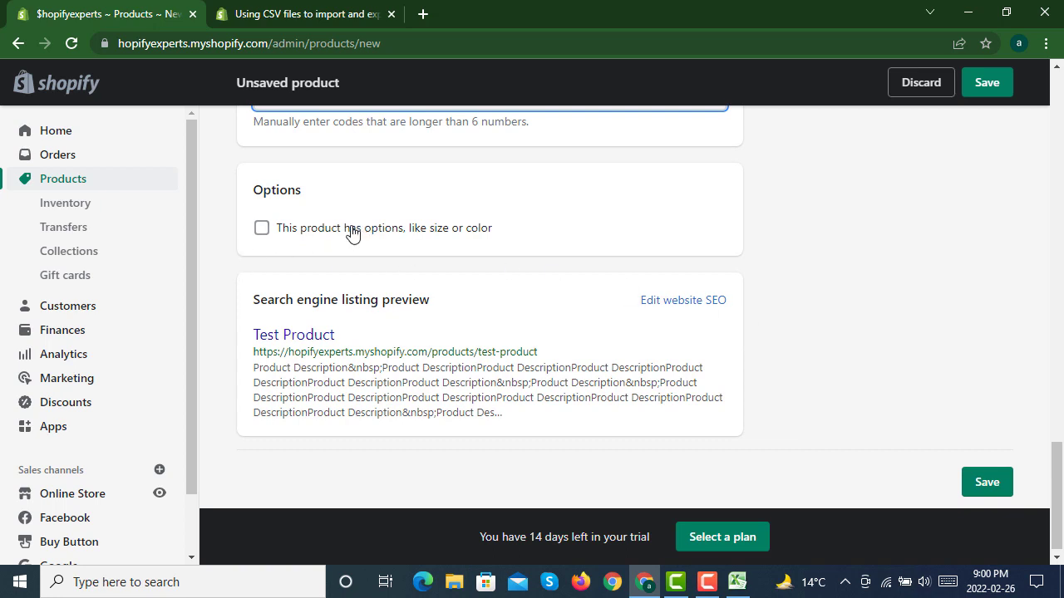
left_click(352, 233)
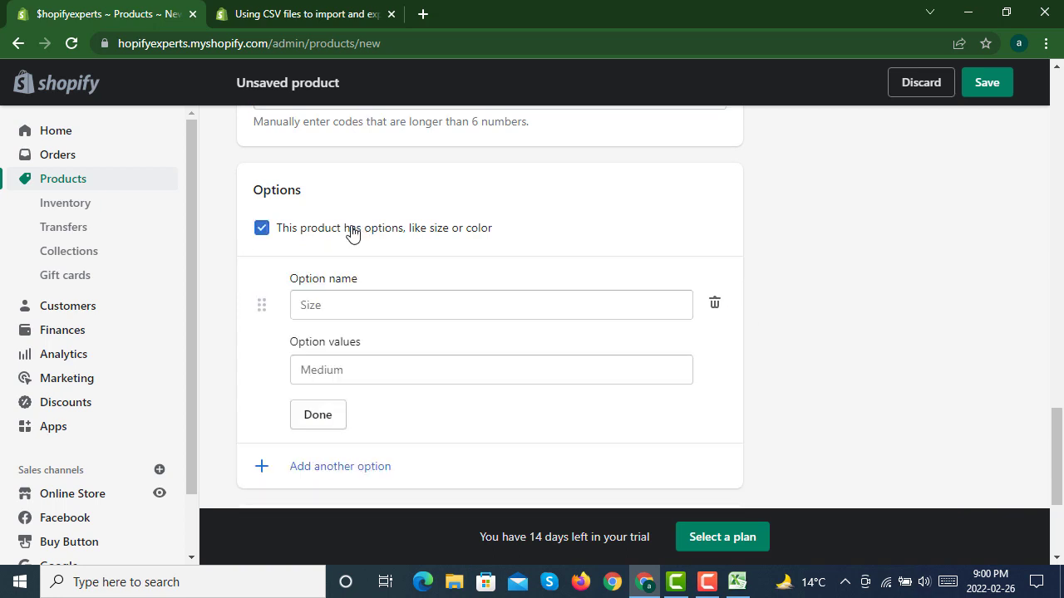
left_click(397, 299)
left_click(339, 352)
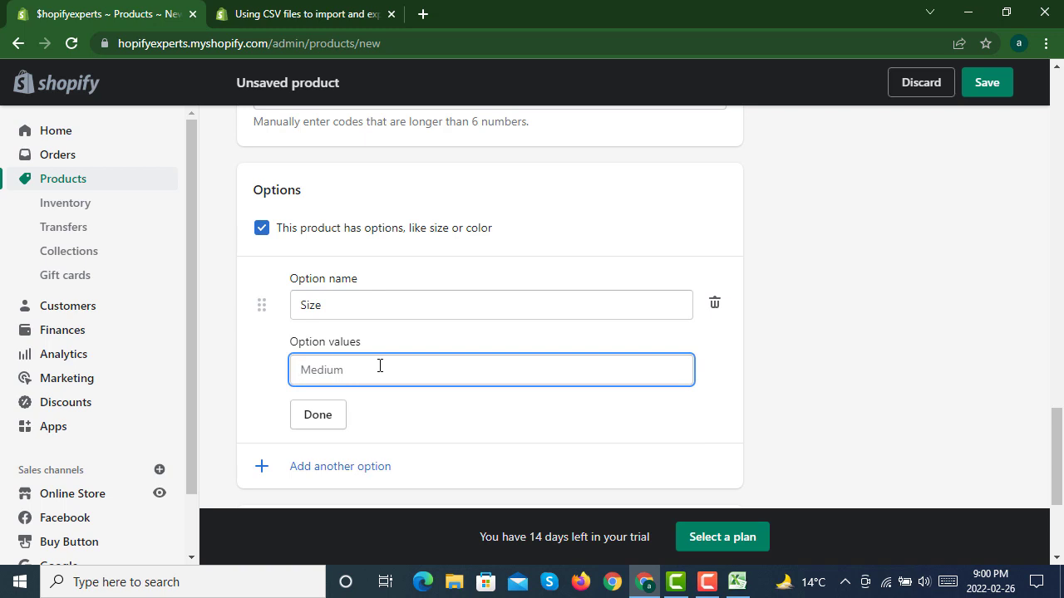
Step: Enter small, medium and large as the values of the Size option
type("small")
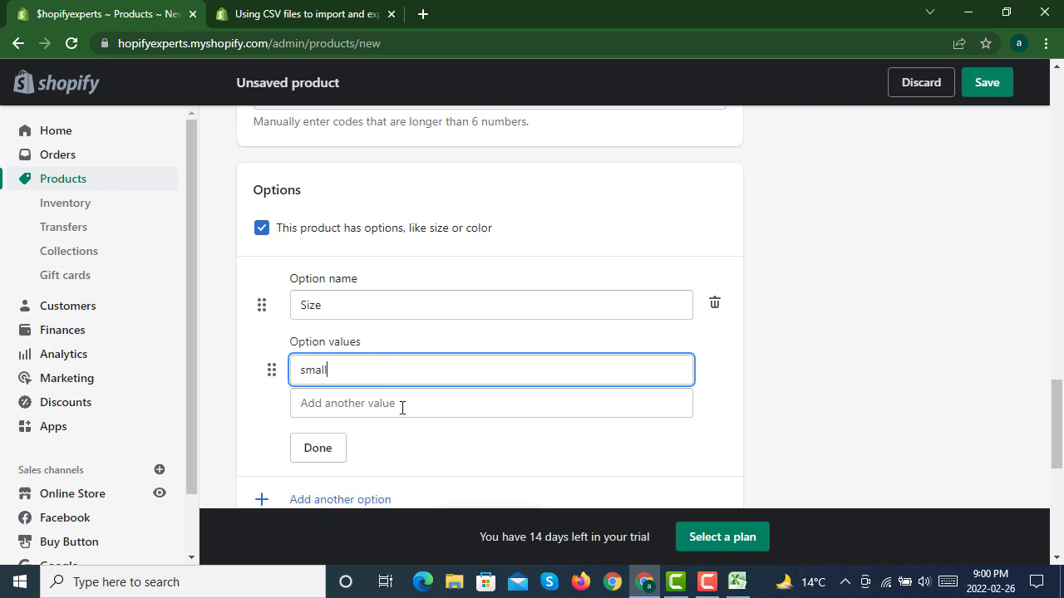
left_click(401, 406)
type("medium")
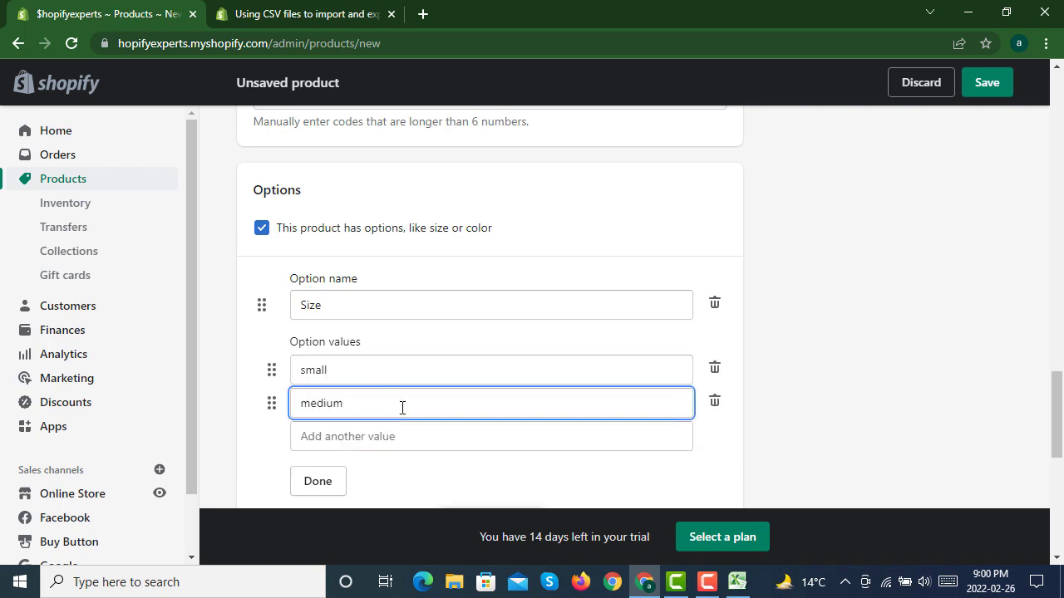
left_click(439, 433)
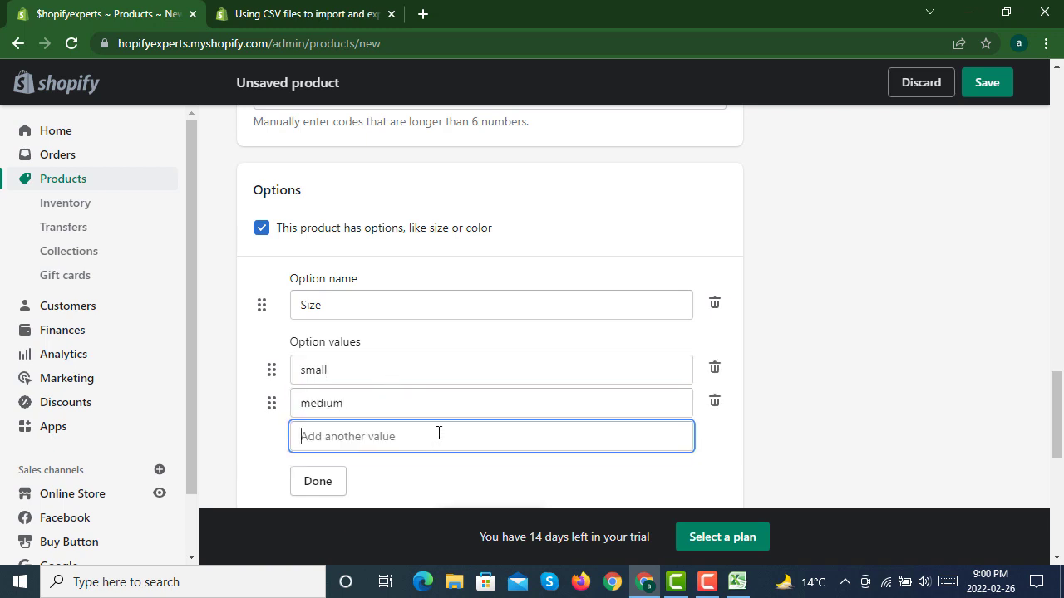
type("large")
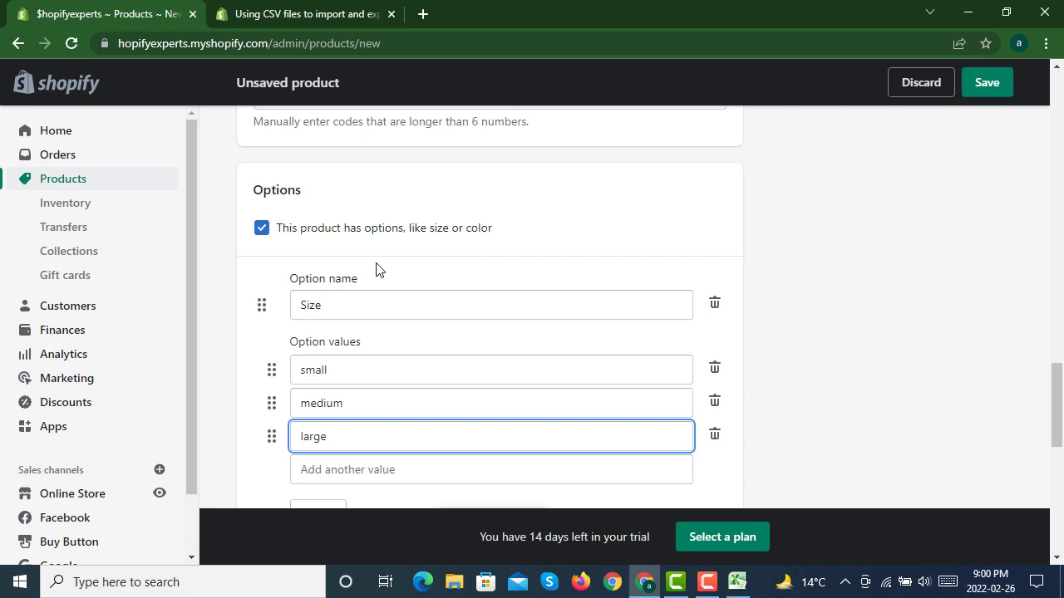
left_click(747, 320)
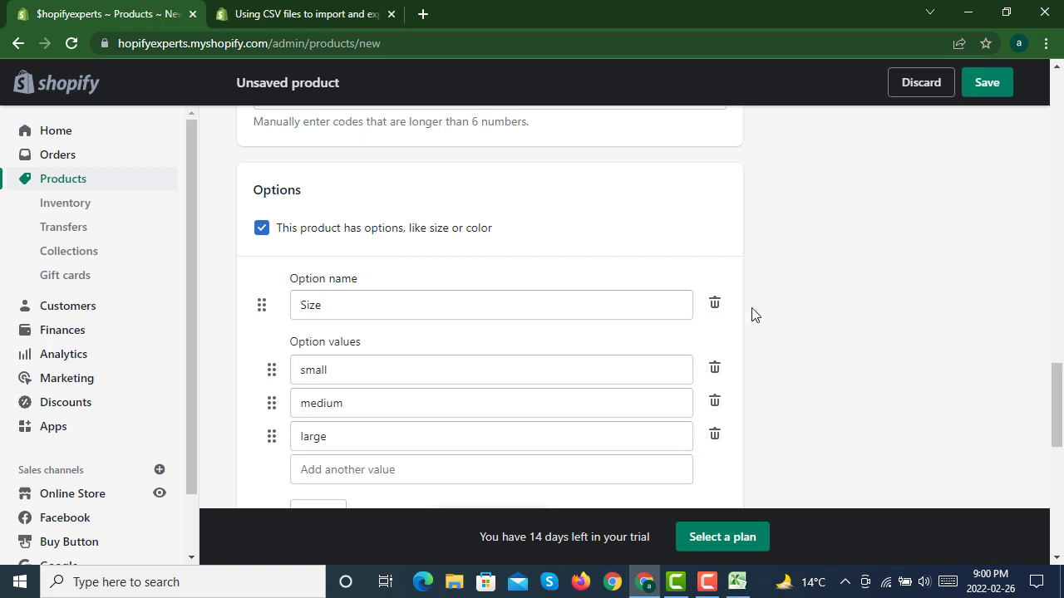
Step: Add a second product option named Color below the Size option
scroll(752, 313, "down", 2)
scroll(756, 312, "down", 2)
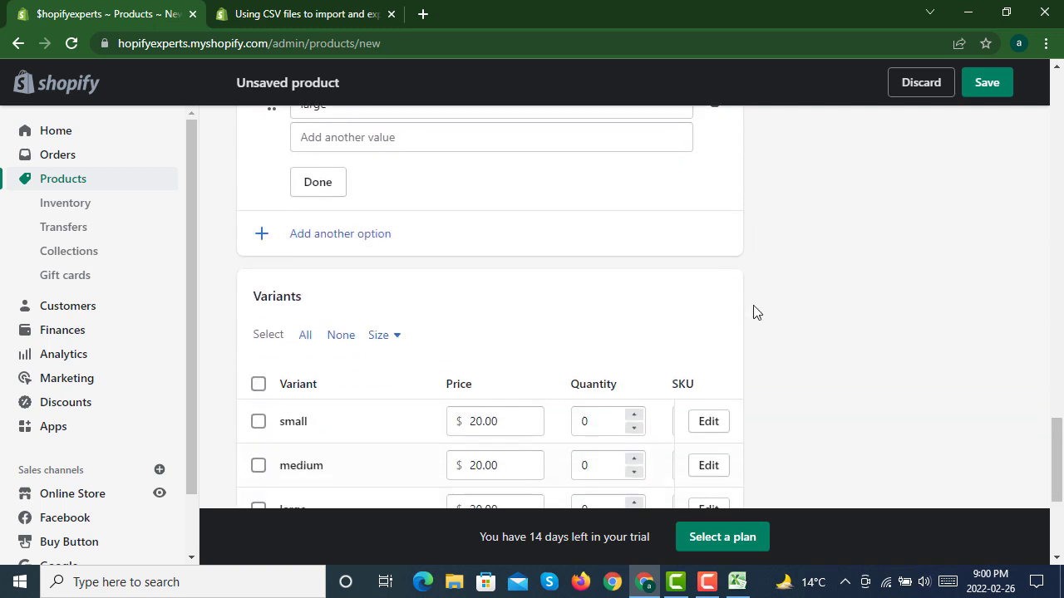
scroll(756, 311, "down", 2)
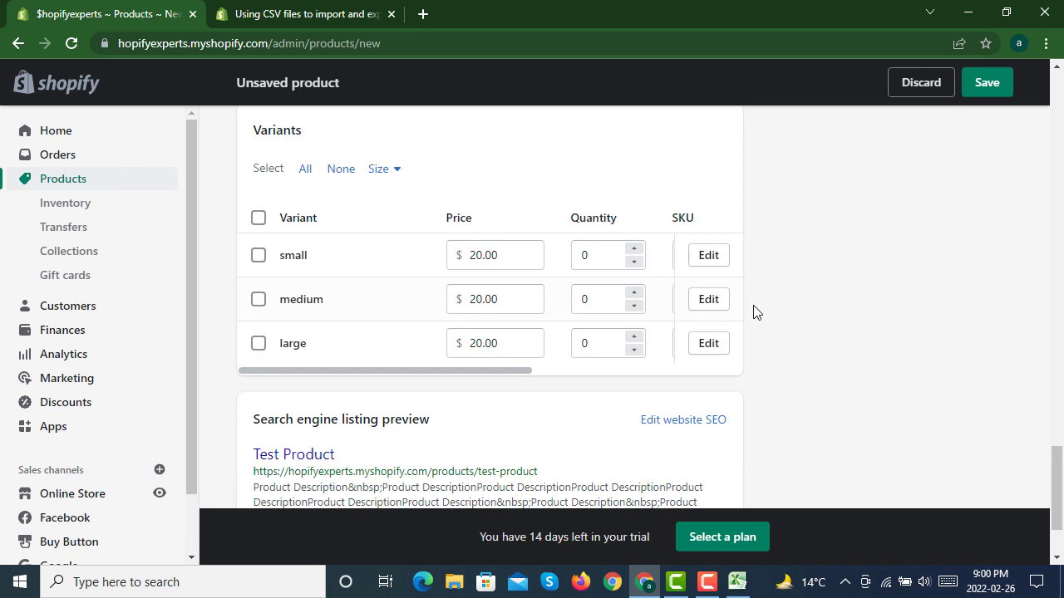
scroll(755, 312, "up", 1)
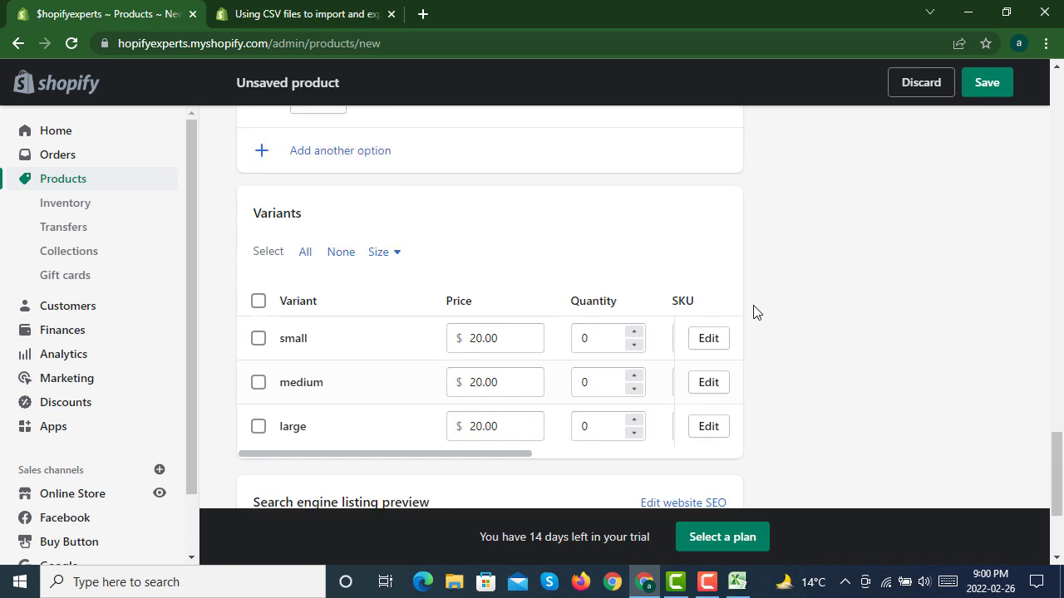
scroll(756, 312, "up", 3)
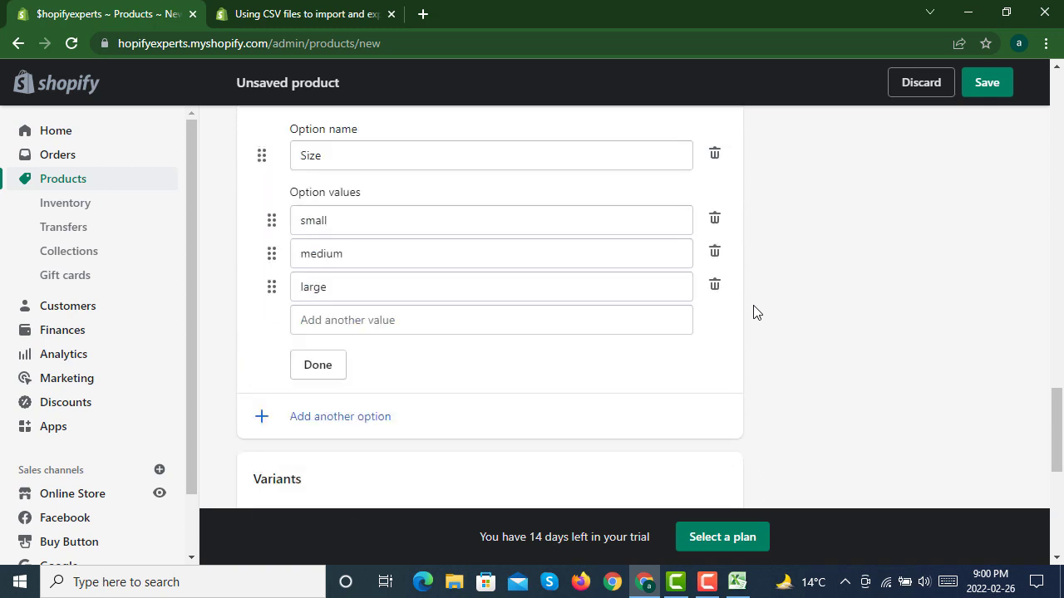
left_click(307, 401)
left_click(394, 427)
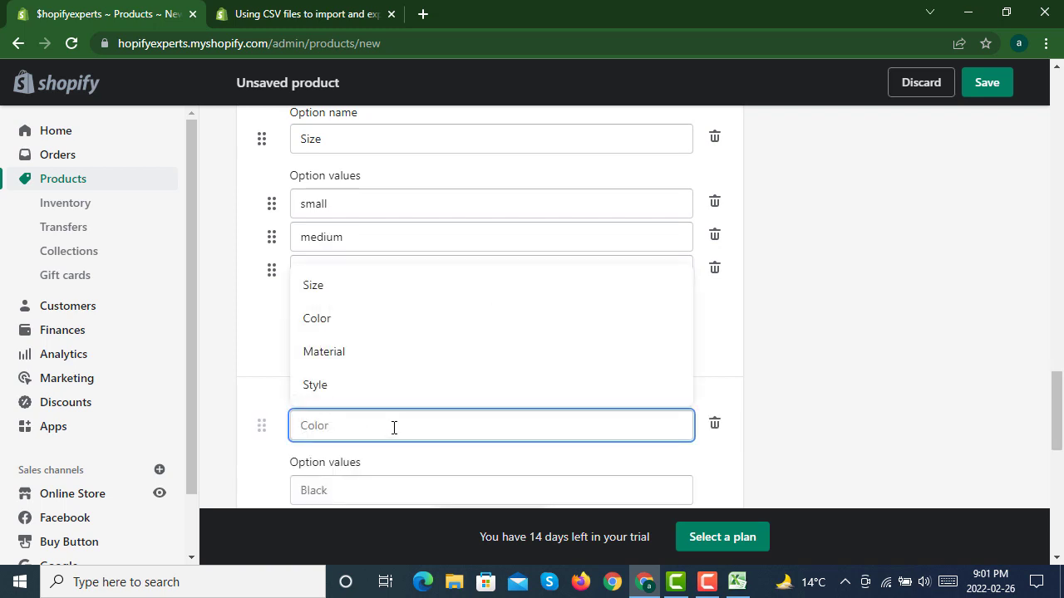
left_click(363, 325)
scroll(796, 347, "down", 2)
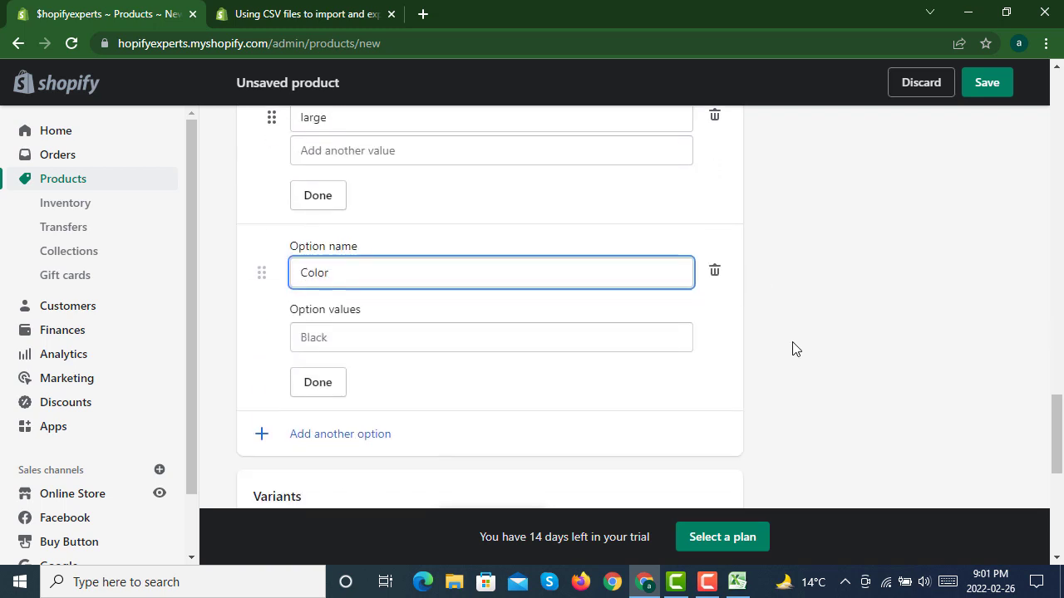
Step: Enter Black and White as the values of the Color option
left_click(445, 322)
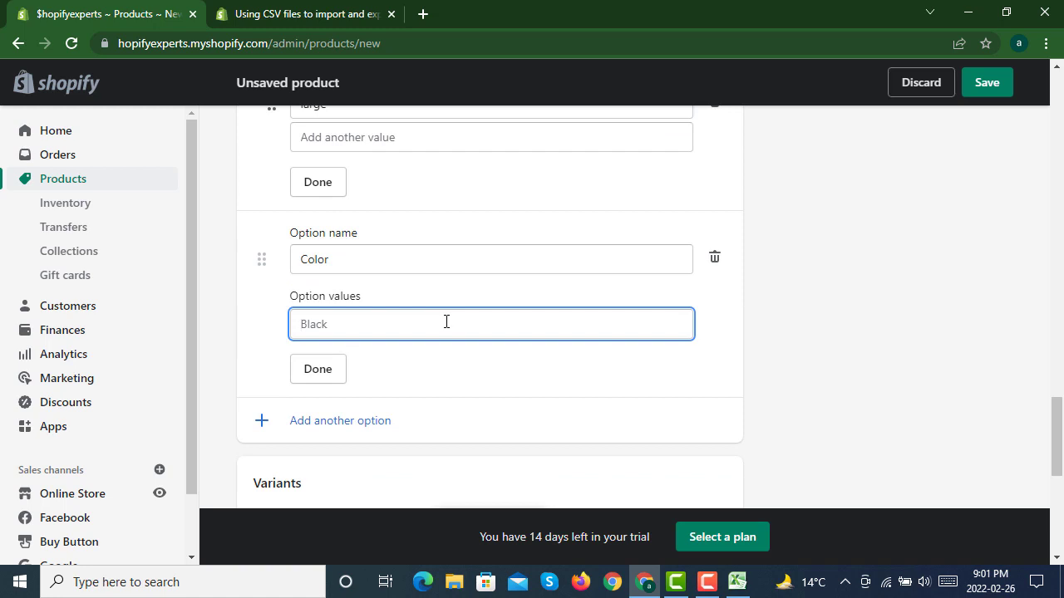
type("Black")
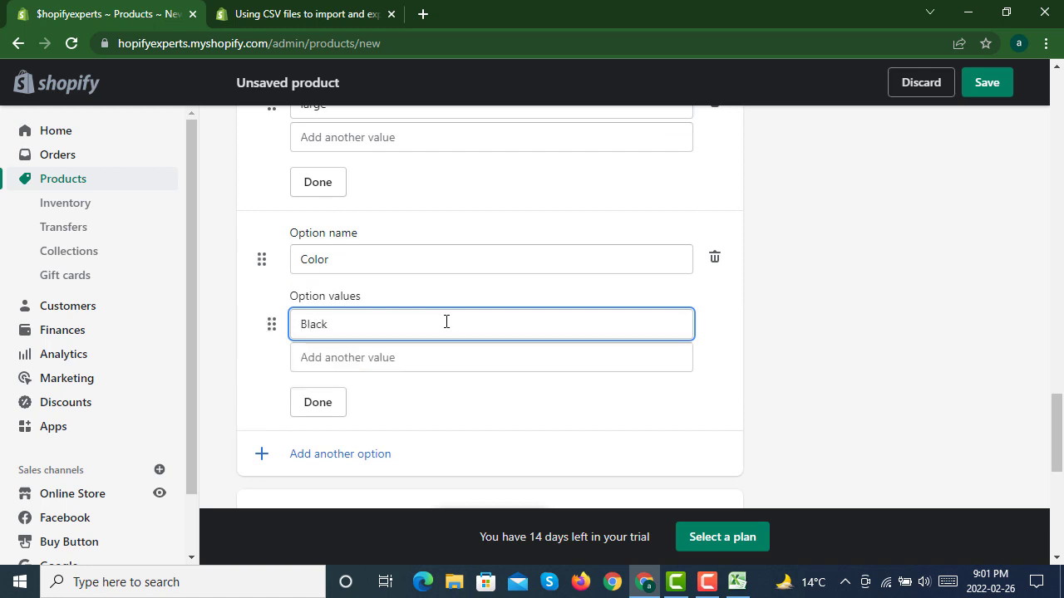
left_click(421, 358)
type("White")
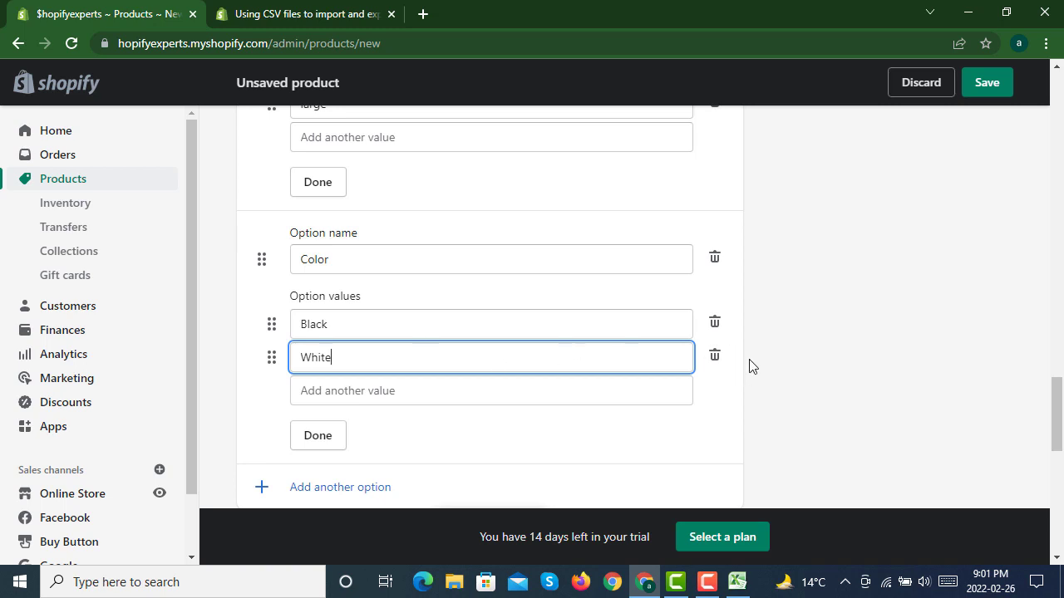
left_click(781, 336)
Step: Check the size and color variants, then open the website SEO fields and review the page title and meta description
scroll(771, 329, "down", 4)
scroll(769, 328, "down", 3)
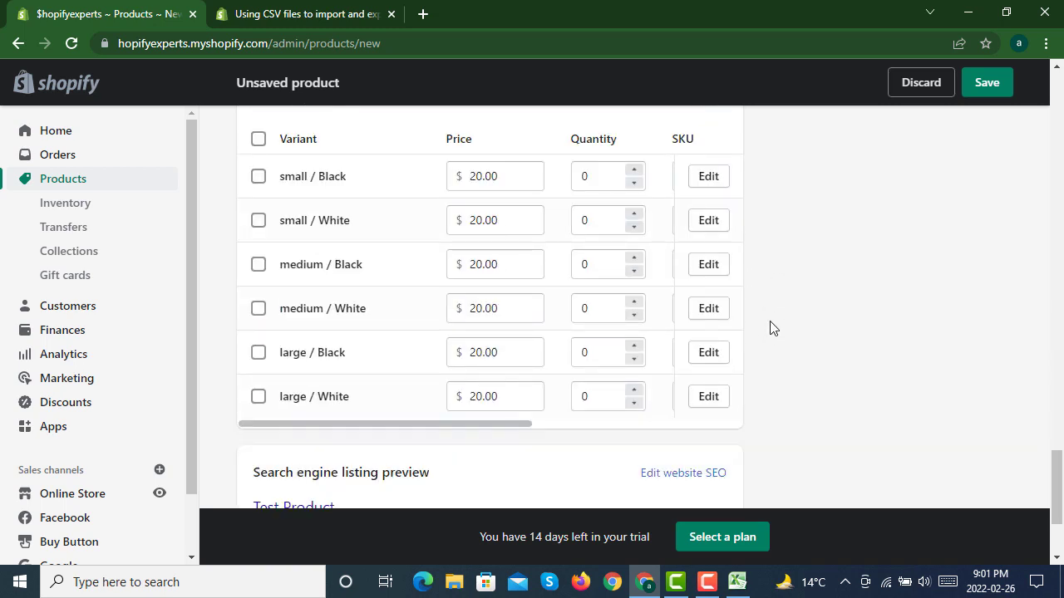
scroll(769, 328, "up", 5)
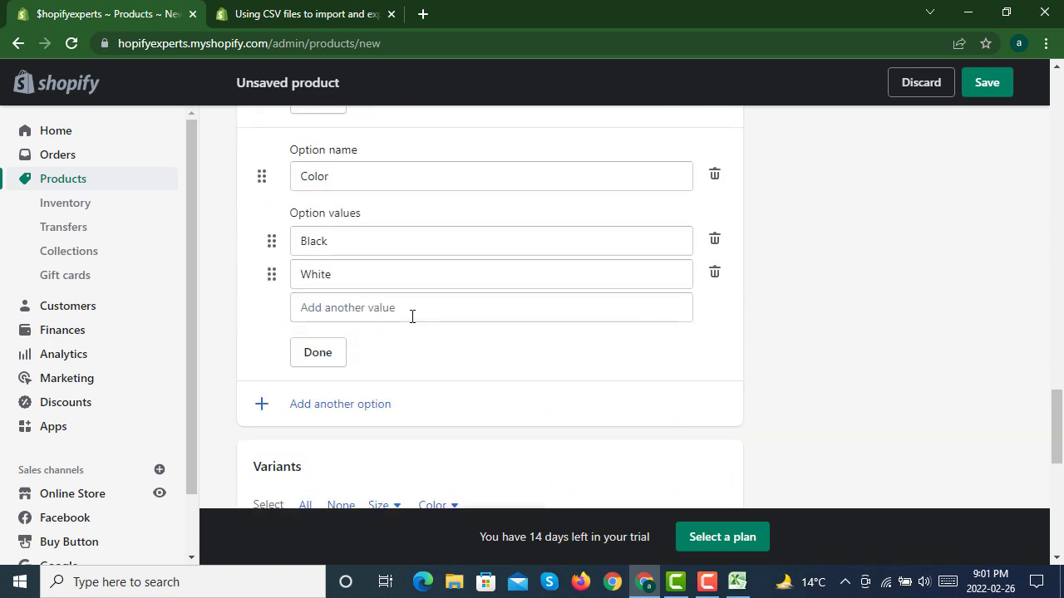
scroll(411, 316, "up", 2)
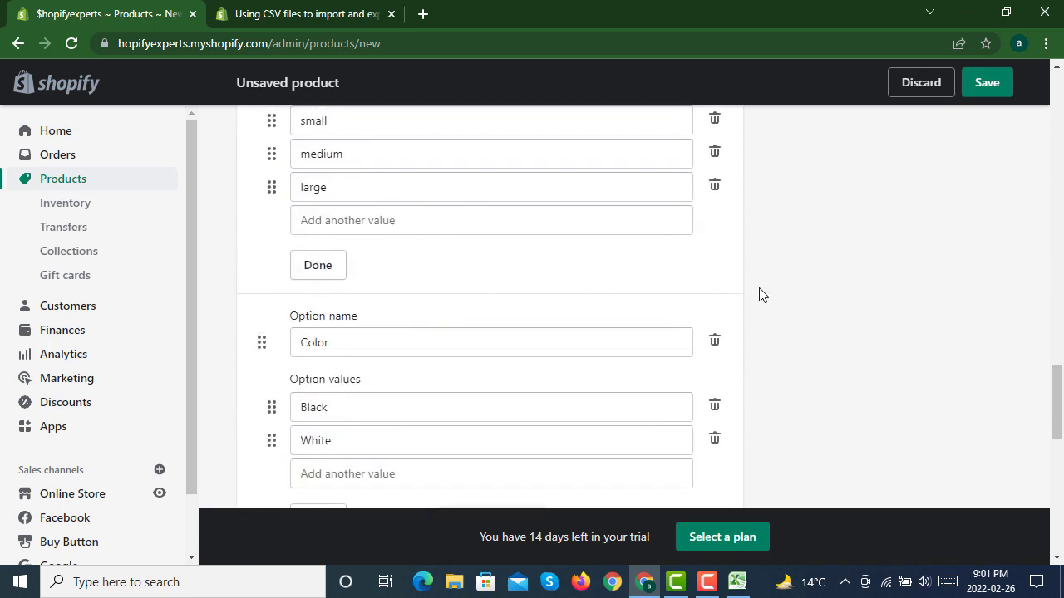
scroll(758, 295, "down", 9)
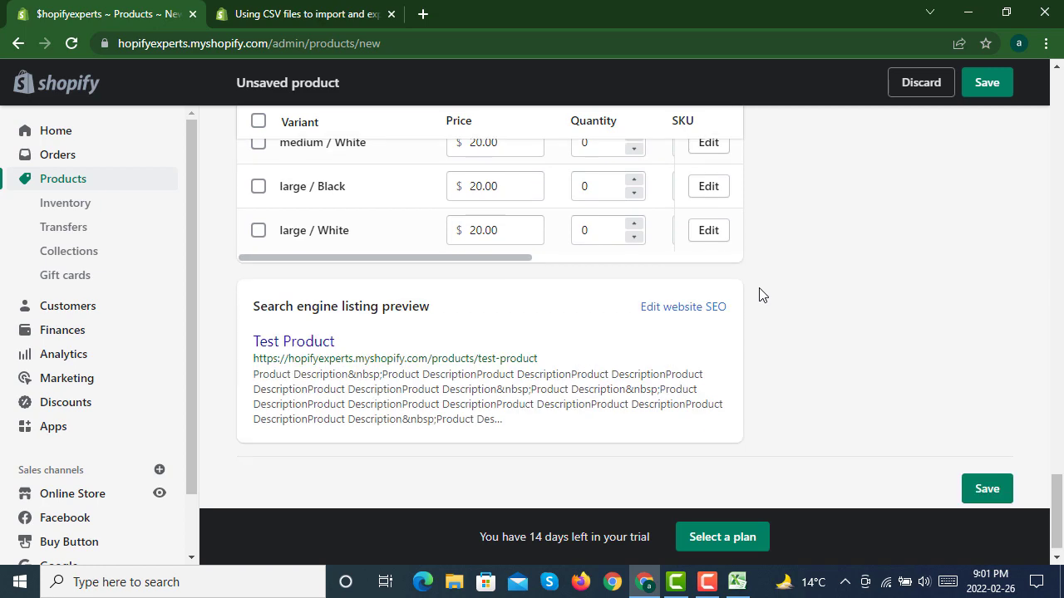
left_click(674, 295)
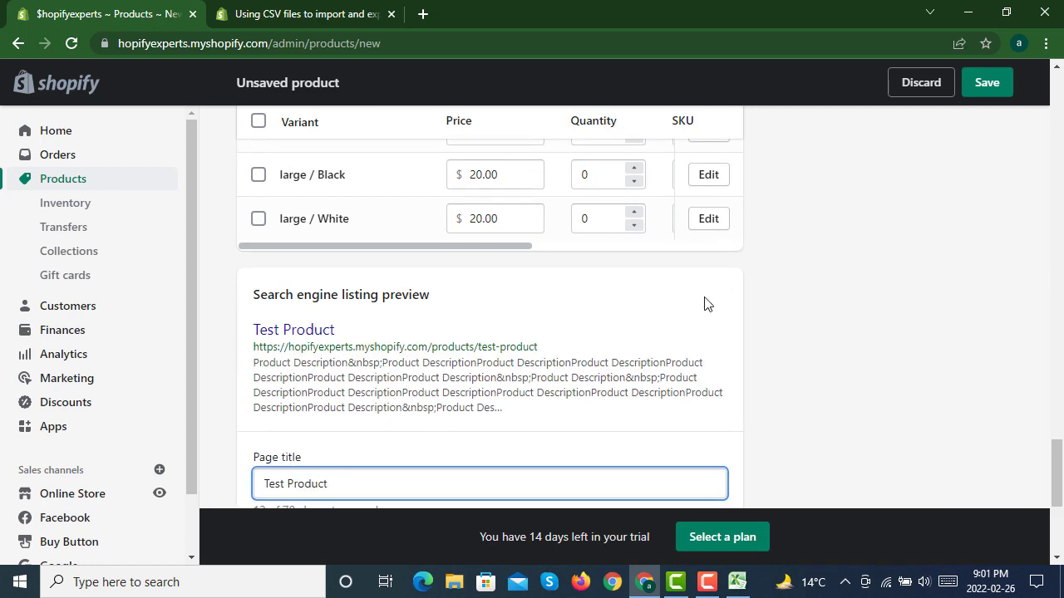
scroll(704, 304, "down", 3)
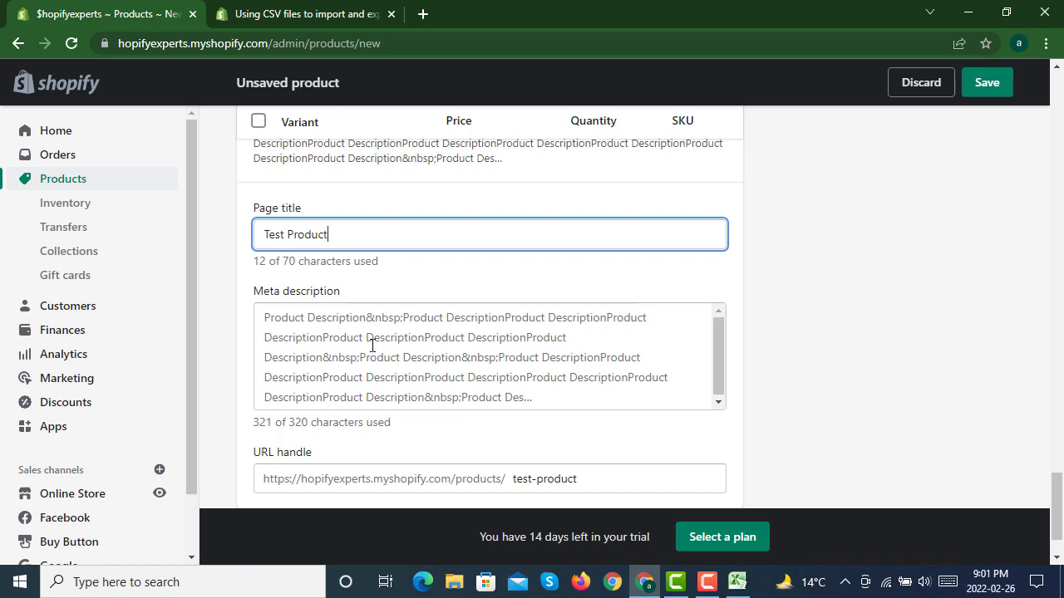
left_click_drag(373, 338, 606, 440)
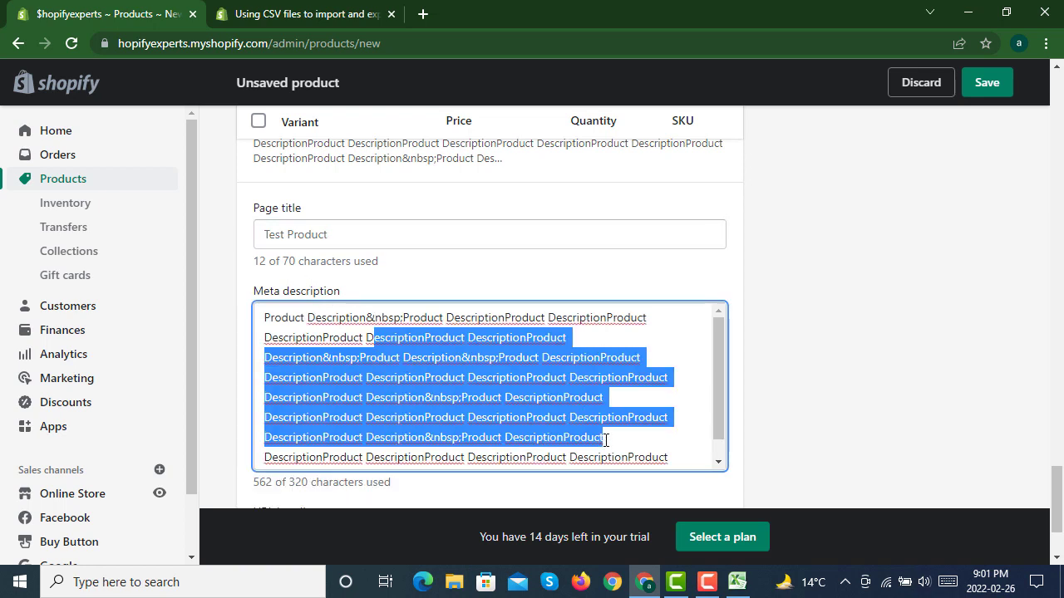
left_click(663, 394)
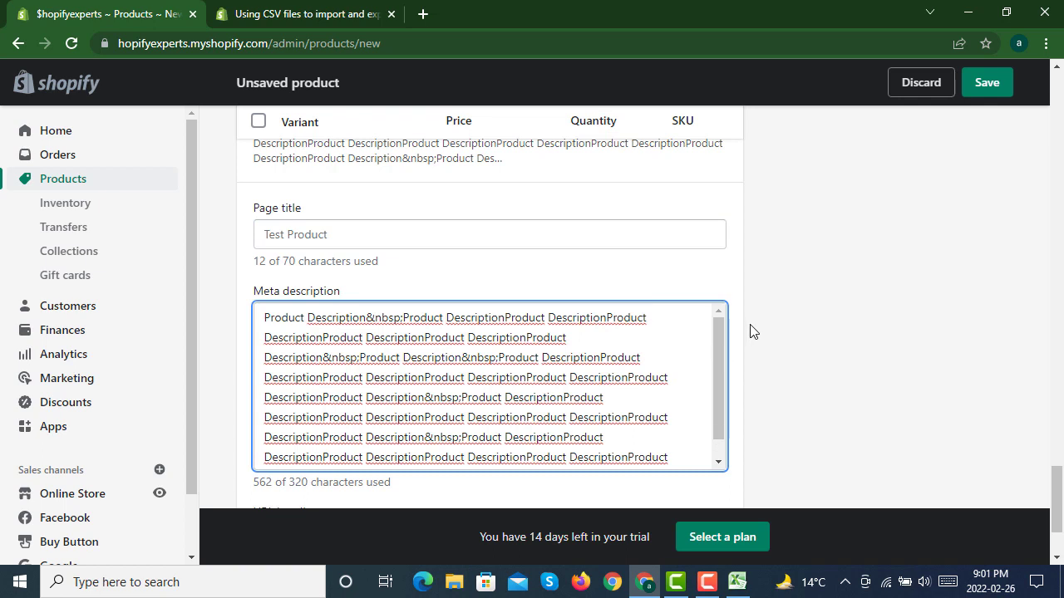
scroll(751, 330, "down", 2)
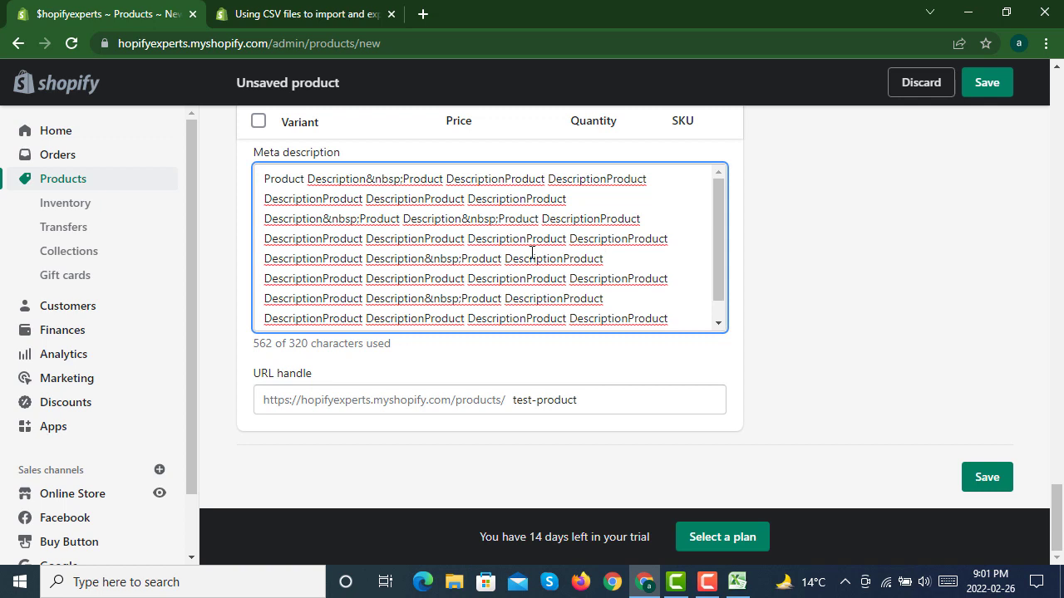
Step: Examine the product's URL handle in the search engine listing without changing it
left_click_drag(603, 407, 509, 405)
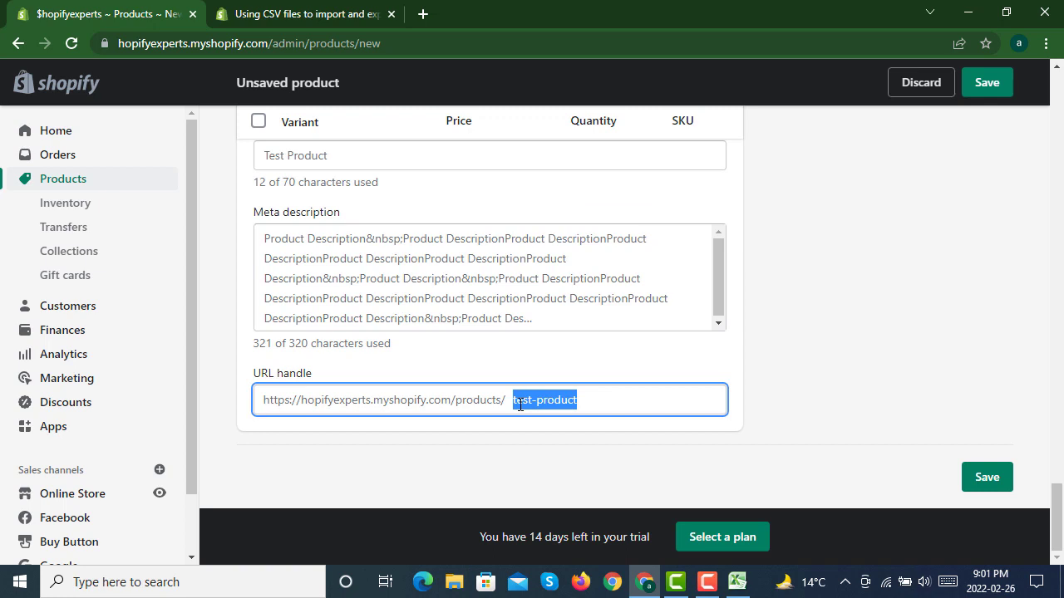
left_click(585, 403)
left_click_drag(585, 403, 510, 402)
left_click(602, 402)
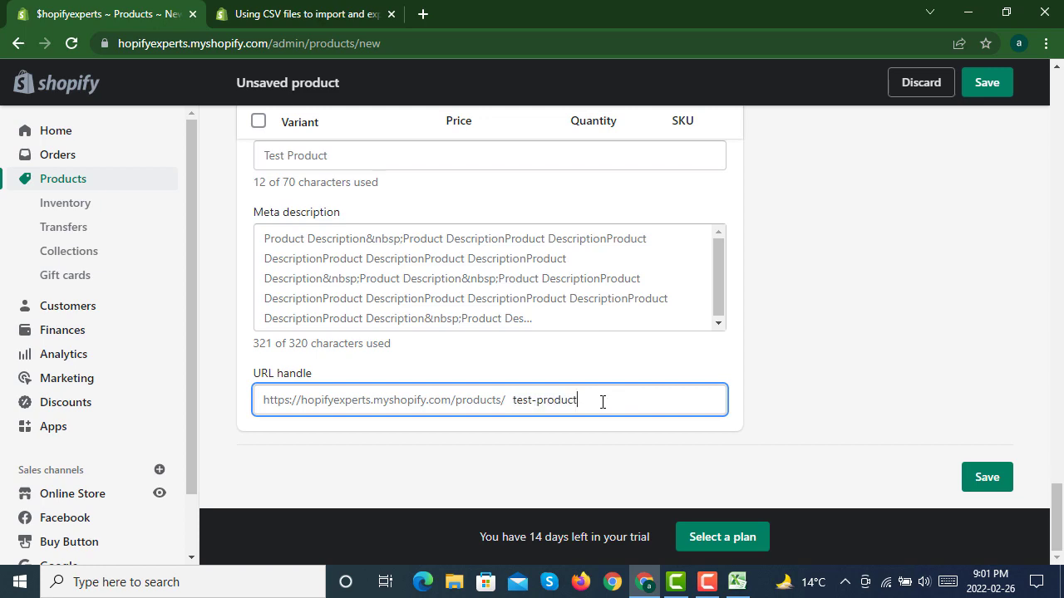
left_click_drag(602, 402, 512, 402)
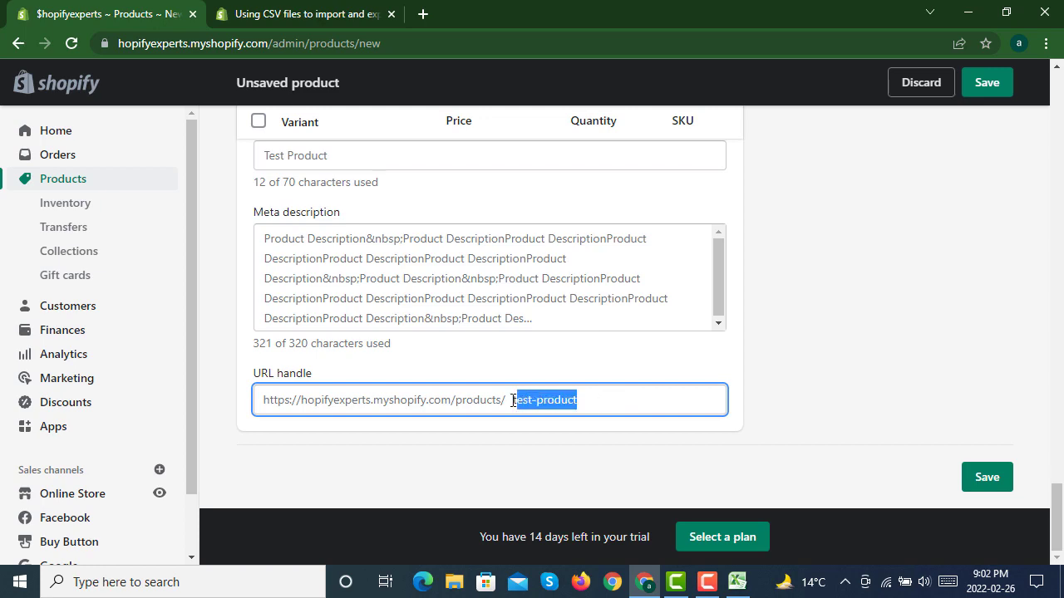
left_click(591, 399)
Step: Save the new Test Product and open its online store preview
scroll(758, 374, "up", 7)
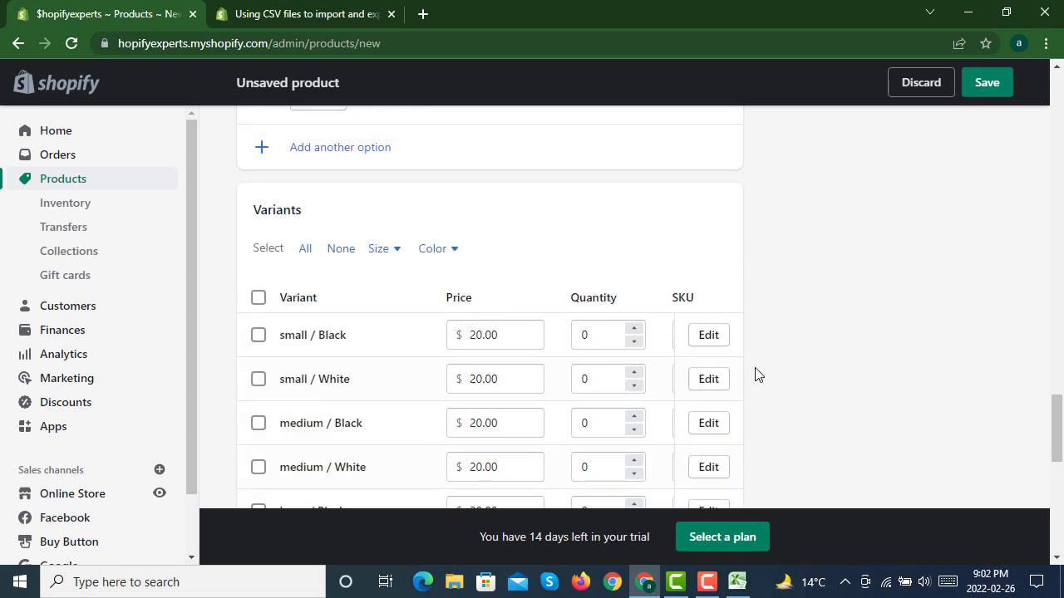
scroll(758, 374, "up", 15)
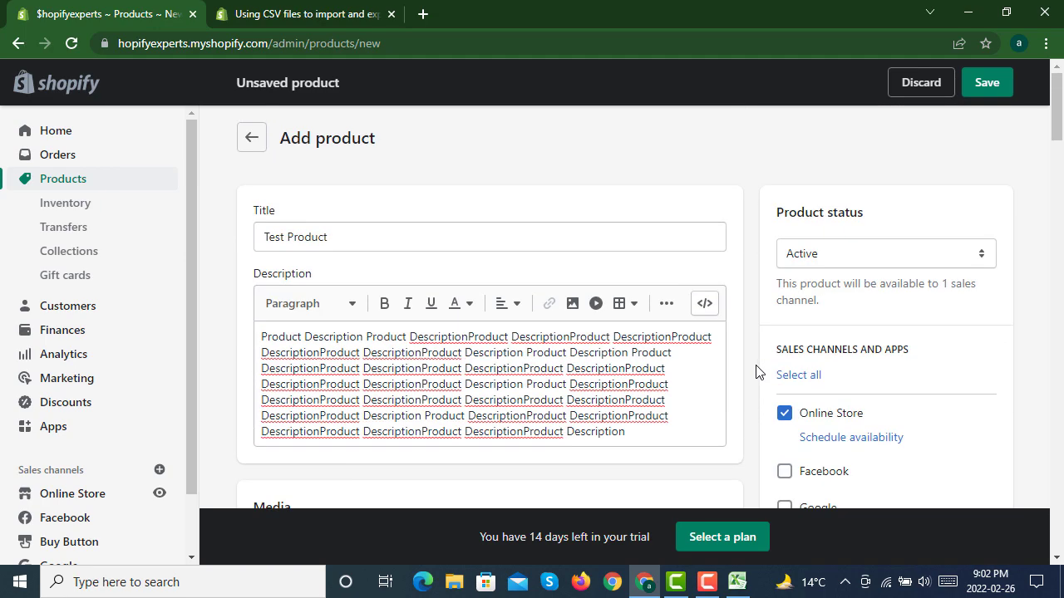
left_click(981, 87)
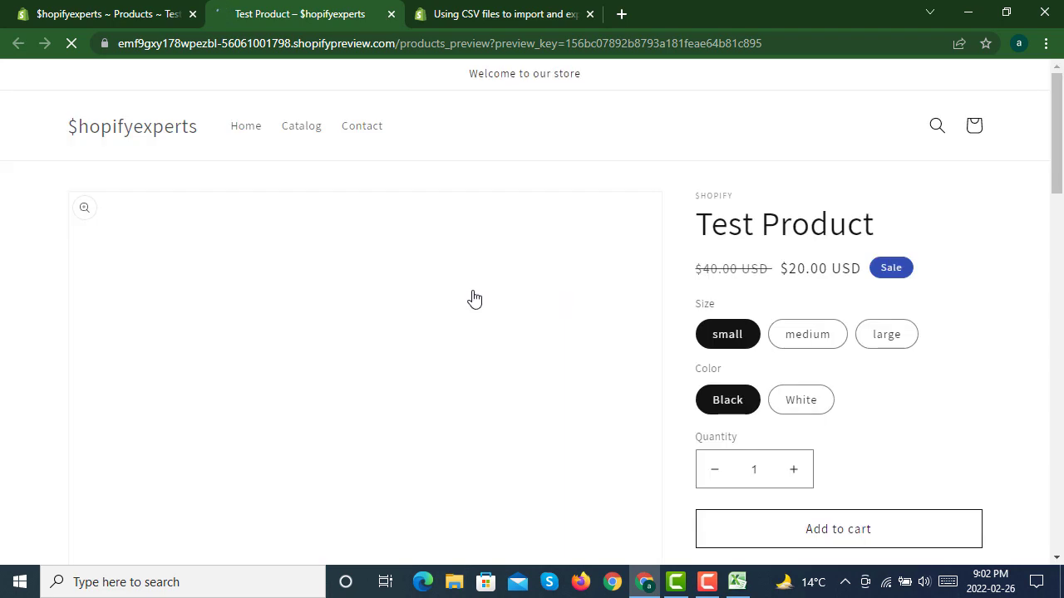
Step: Review the product's image, price, size and color choices, and description on the store preview page
scroll(666, 271, "down", 1)
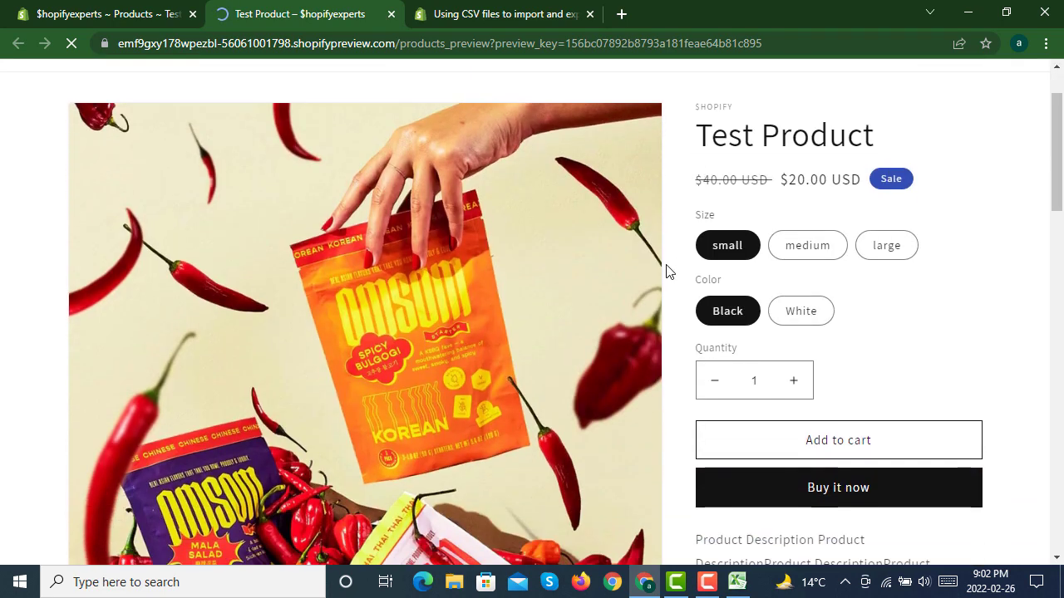
scroll(455, 282, "down", 5)
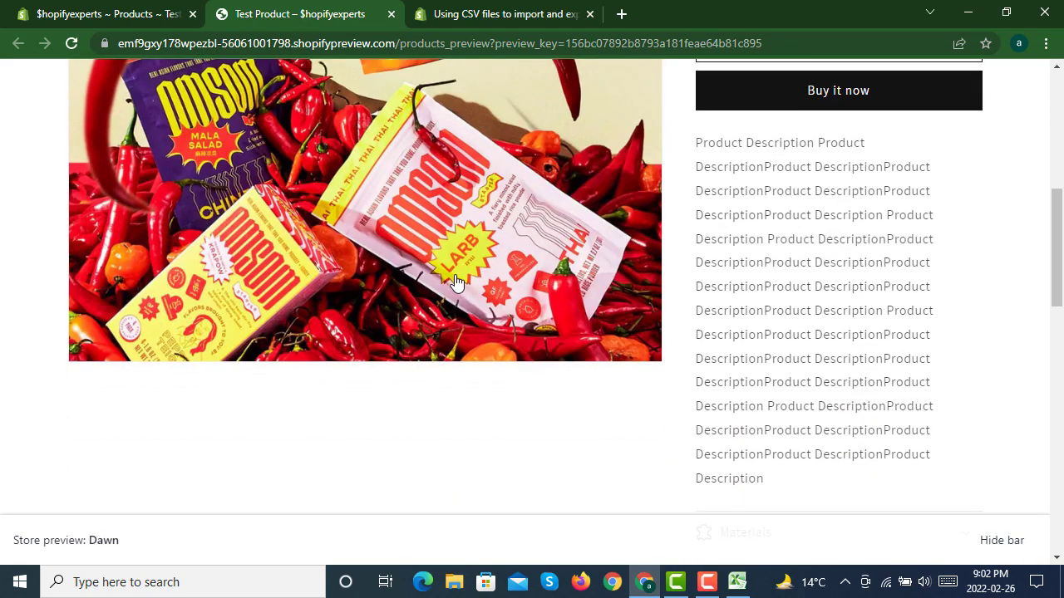
scroll(456, 283, "up", 5)
scroll(607, 245, "up", 1)
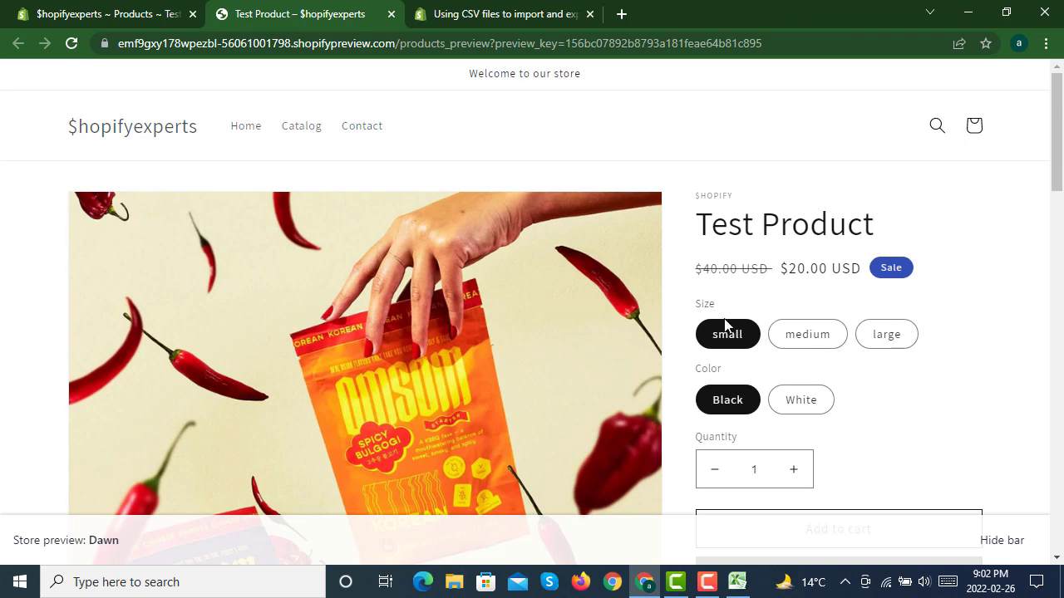
Step: Examine the quantity selector, the cart and buy buttons, and the full description on the Test Product preview
scroll(794, 361, "down", 2)
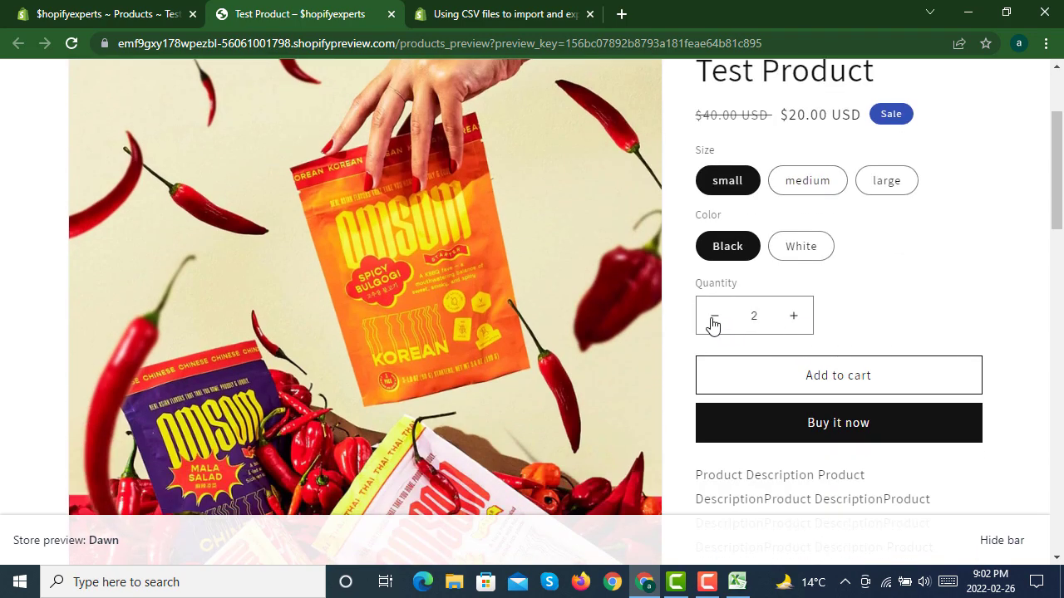
scroll(760, 349, "down", 1)
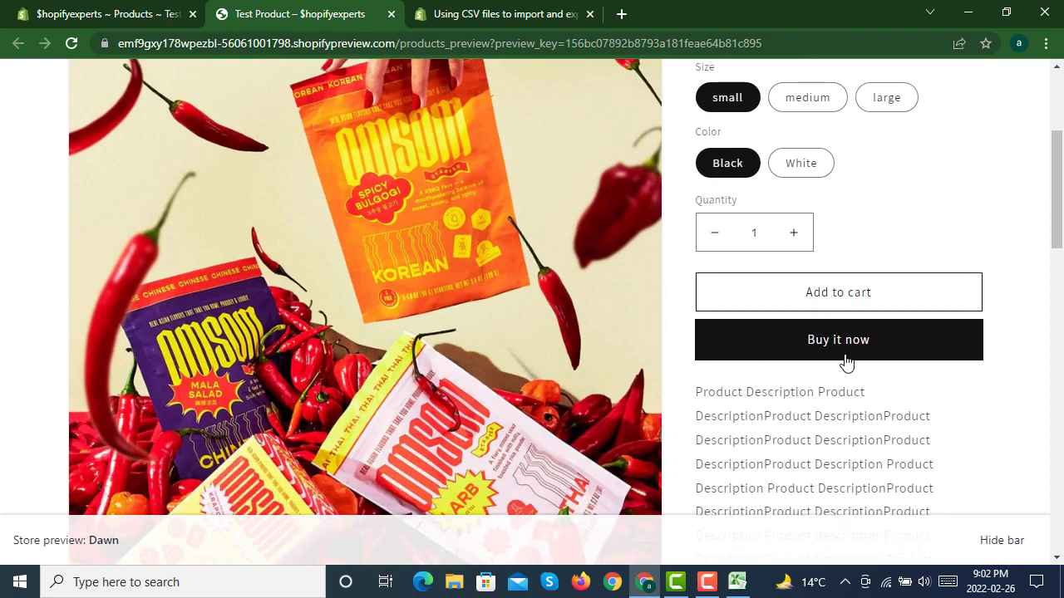
scroll(732, 353, "down", 1)
scroll(716, 359, "down", 6)
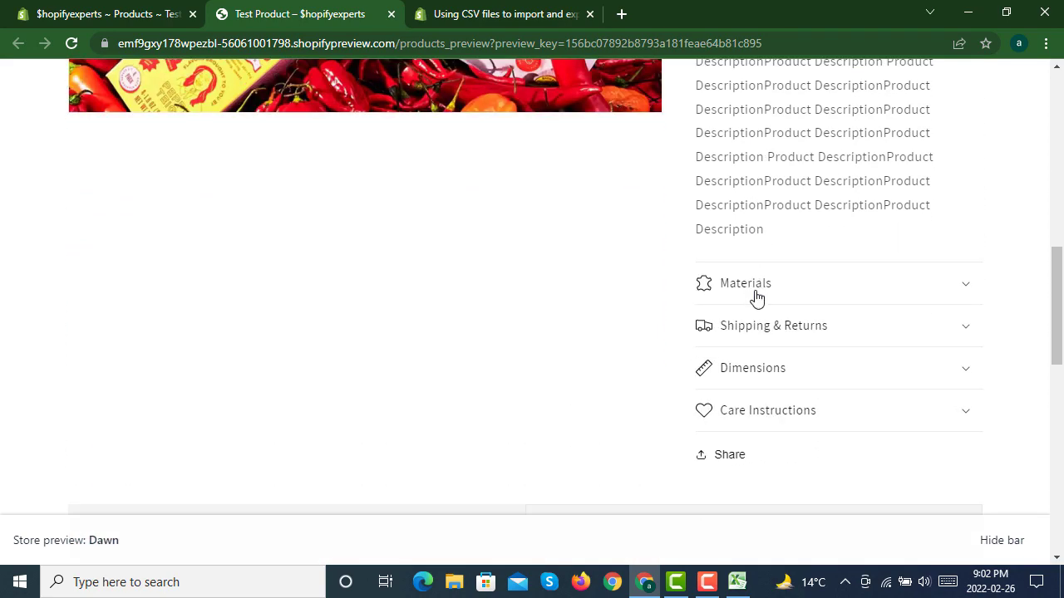
Step: Expand and collapse the Materials, Shipping & Returns, Dimensions and Care Instructions sections, then check the image-with-text block below them
left_click(775, 295)
left_click(775, 295)
double_click(785, 326)
left_click(787, 378)
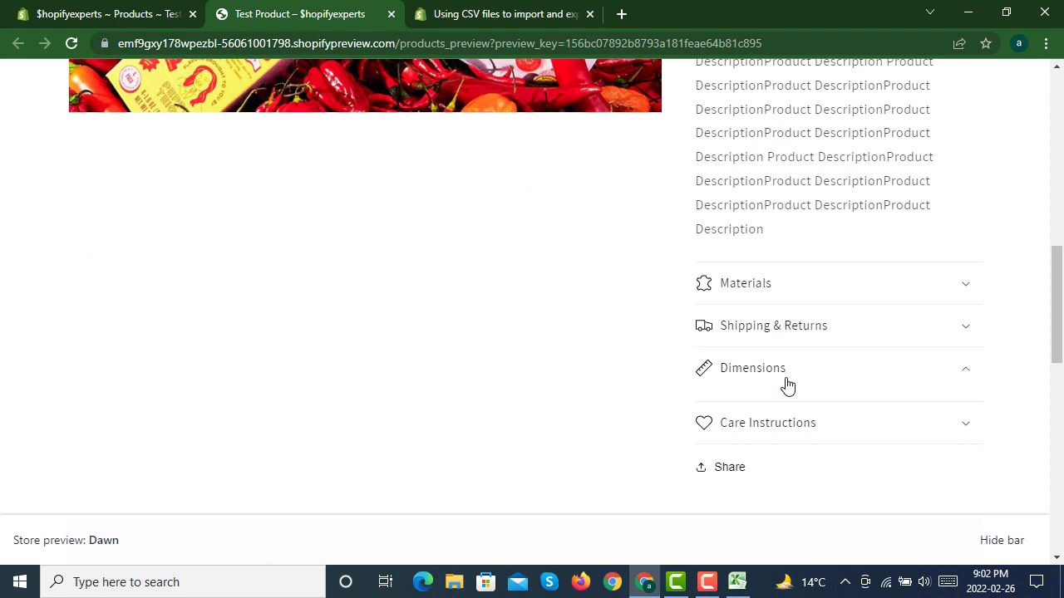
left_click(787, 384)
left_click(783, 416)
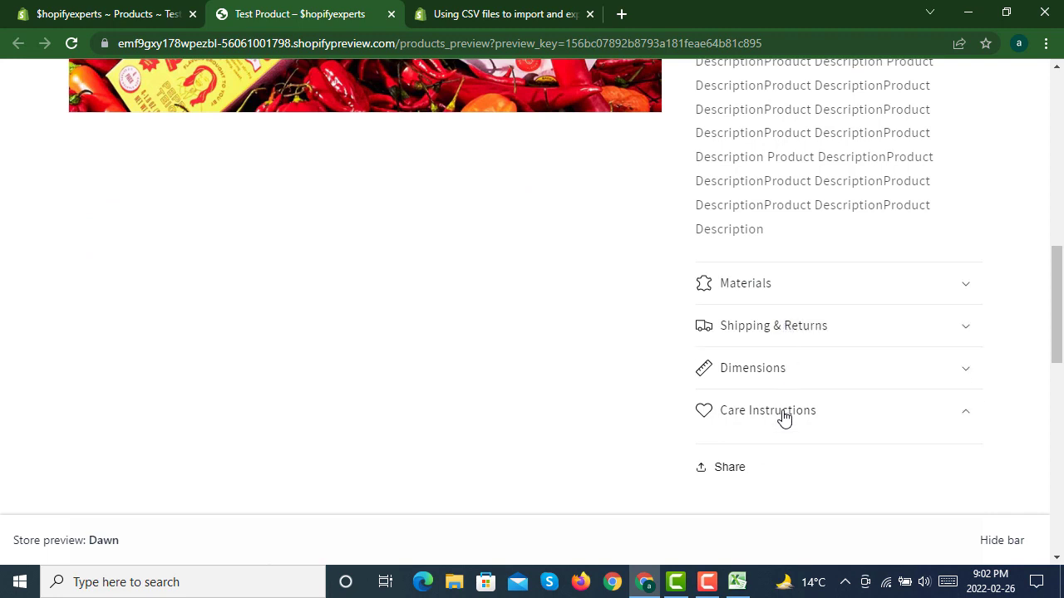
left_click(784, 417)
scroll(649, 275, "down", 3)
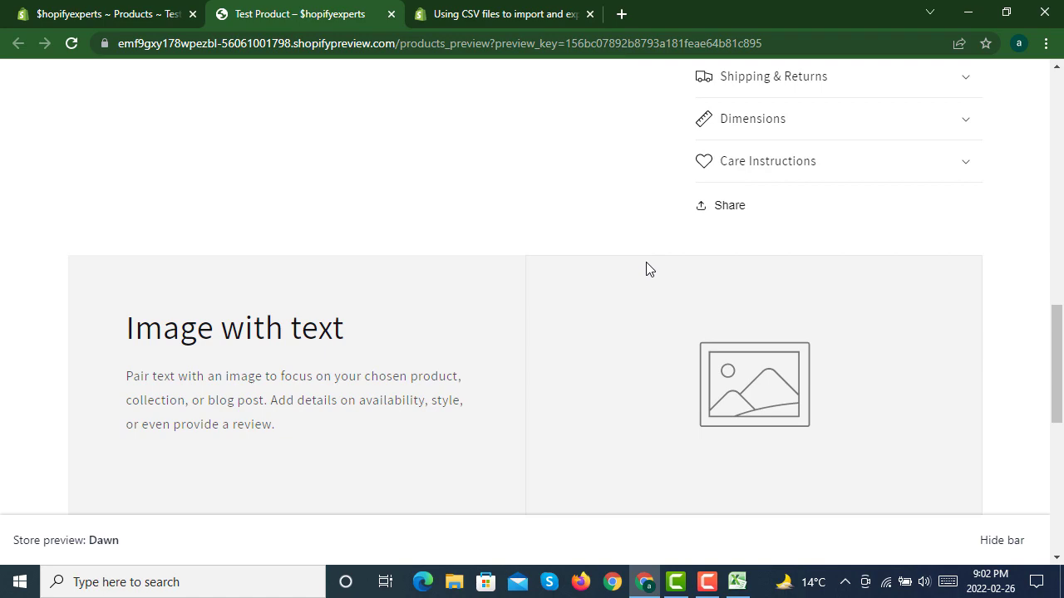
scroll(648, 267, "up", 10)
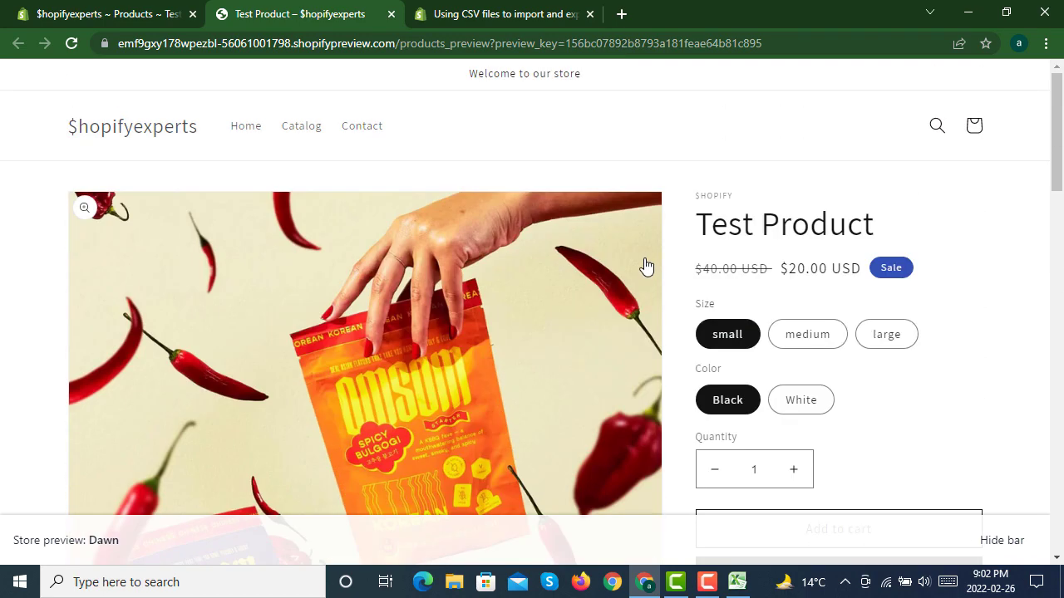
Step: Return to the Test Product page in the store admin and look through the admin navigation down to Settings
left_click(129, 18)
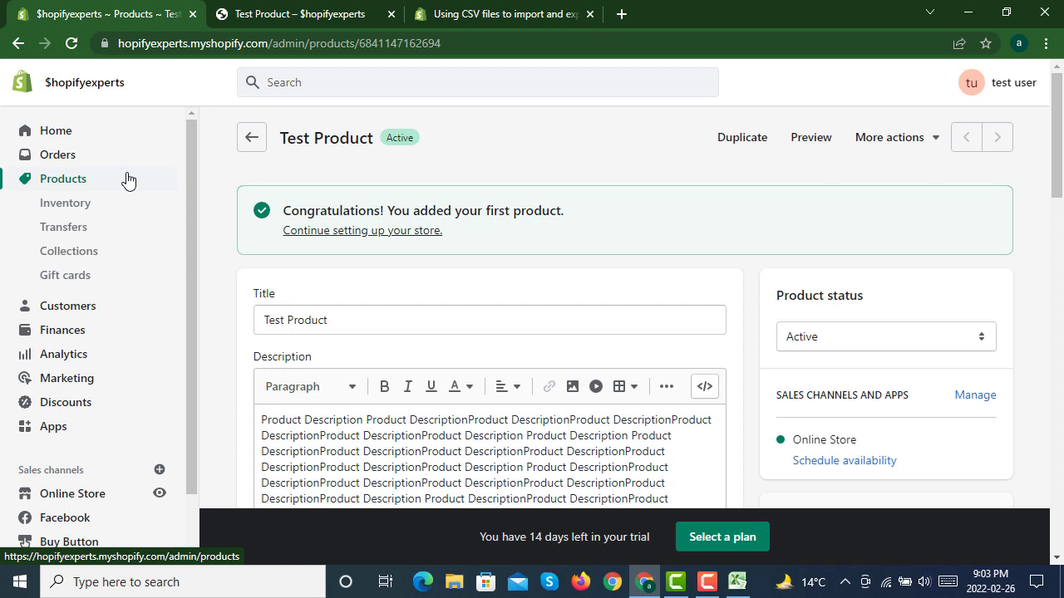
scroll(83, 499, "down", 1)
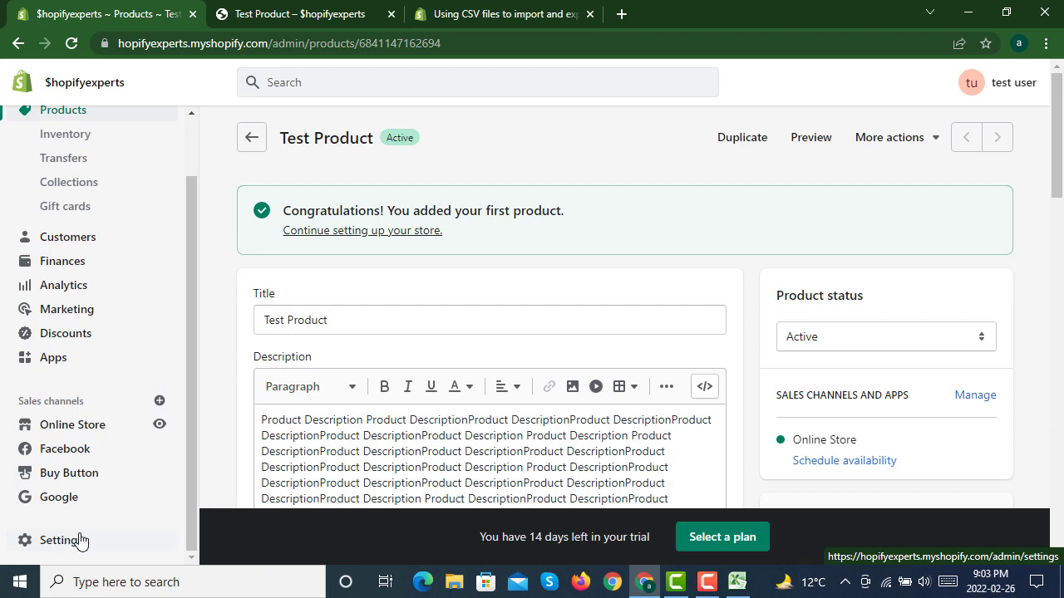
scroll(133, 311, "up", 1)
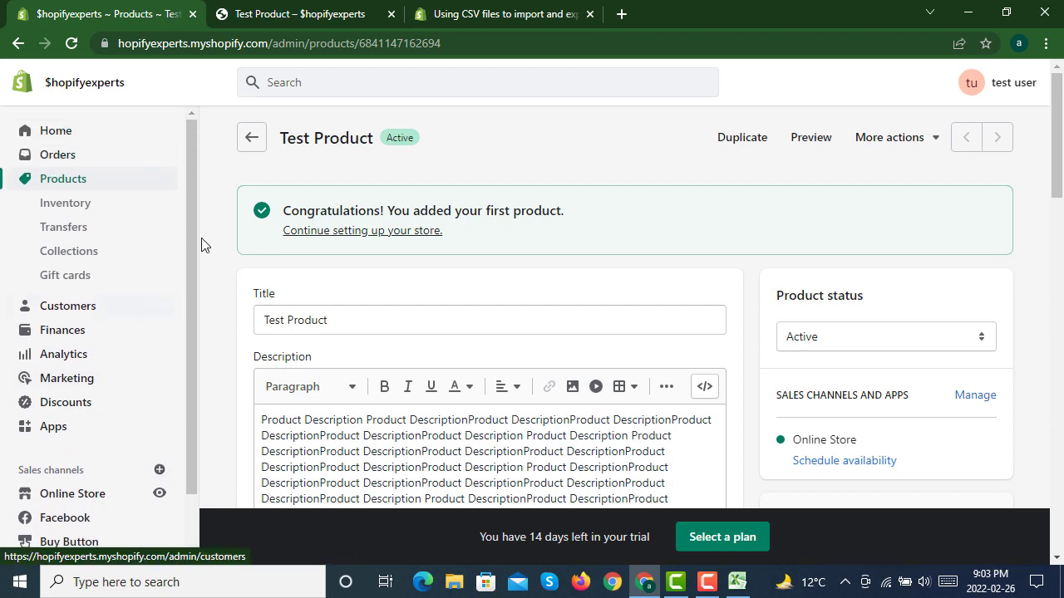